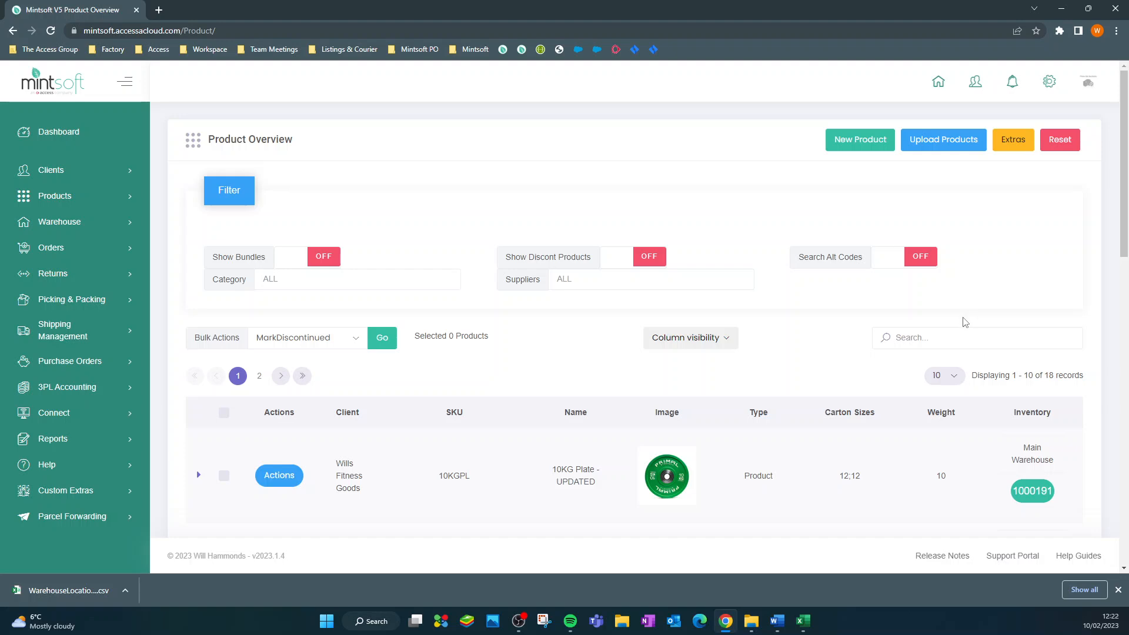
Step: View the client selection for a product upload and close it without choosing a client
{"action": "left_click", "coordinate": [938, 147]}
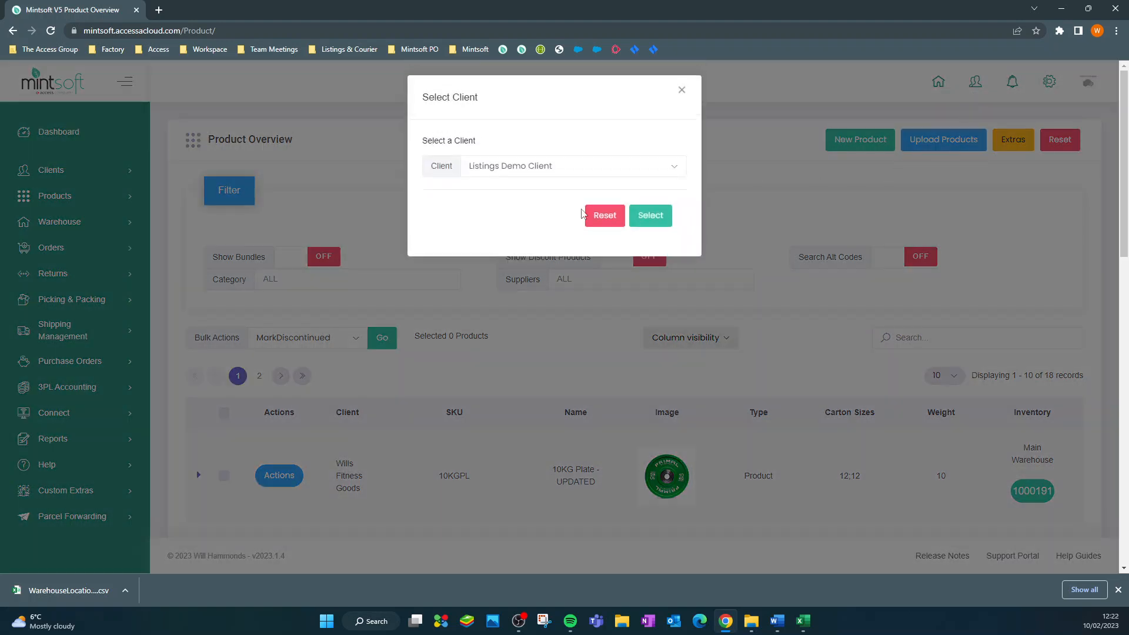
{"action": "left_click", "coordinate": [682, 91]}
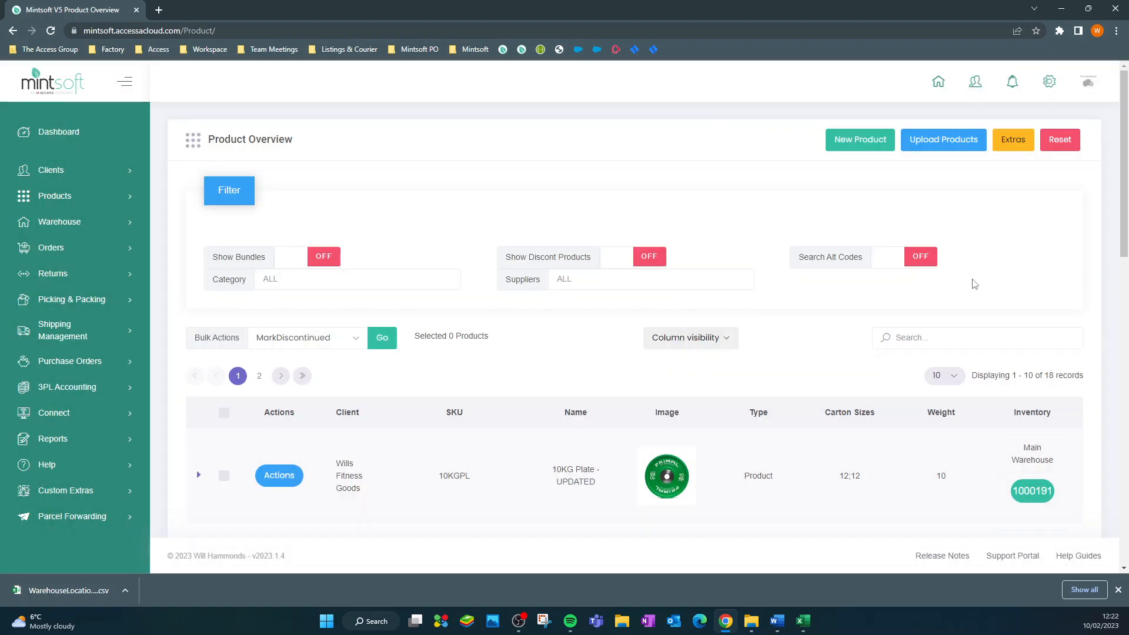
Step: Expand the 10KGPL product and its Main Warehouse entry to examine stock levels and the quantity held in each location
{"action": "scroll", "coordinate": [974, 284], "scroll_direction": "down", "scroll_amount": 1}
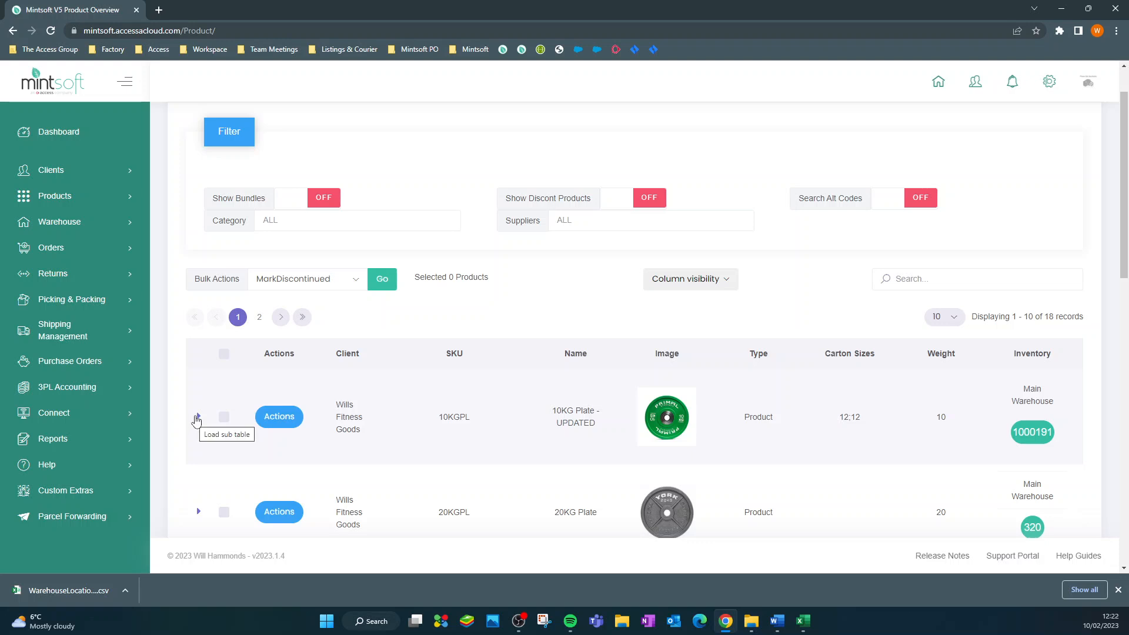
{"action": "left_click", "coordinate": [199, 417]}
{"action": "scroll", "coordinate": [456, 408], "scroll_direction": "down", "scroll_amount": 1}
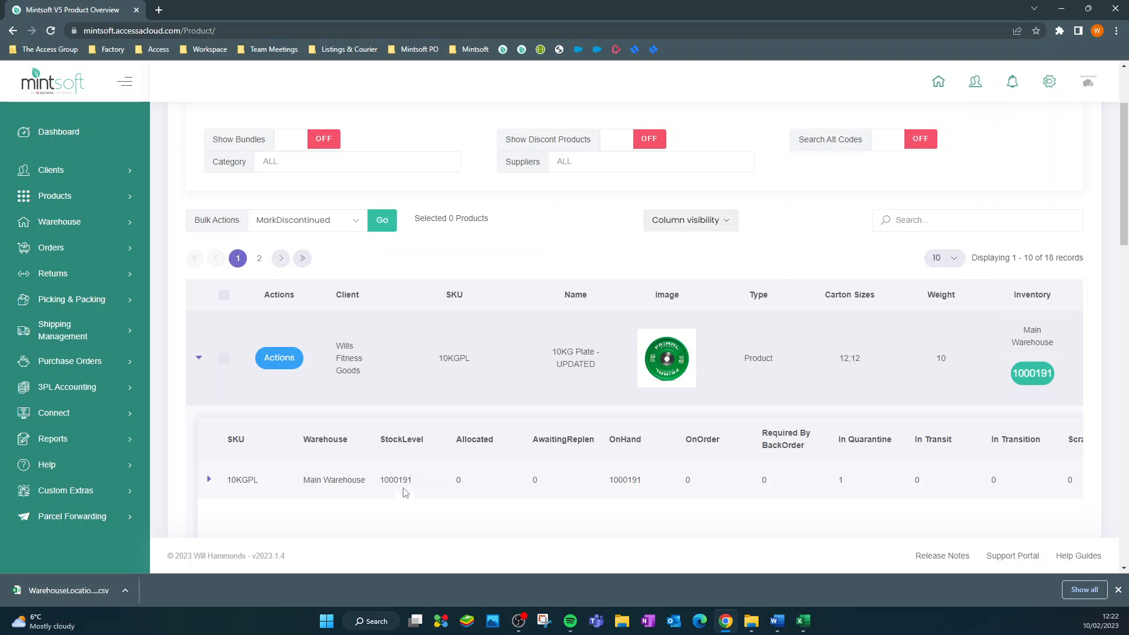
{"action": "left_click", "coordinate": [208, 480]}
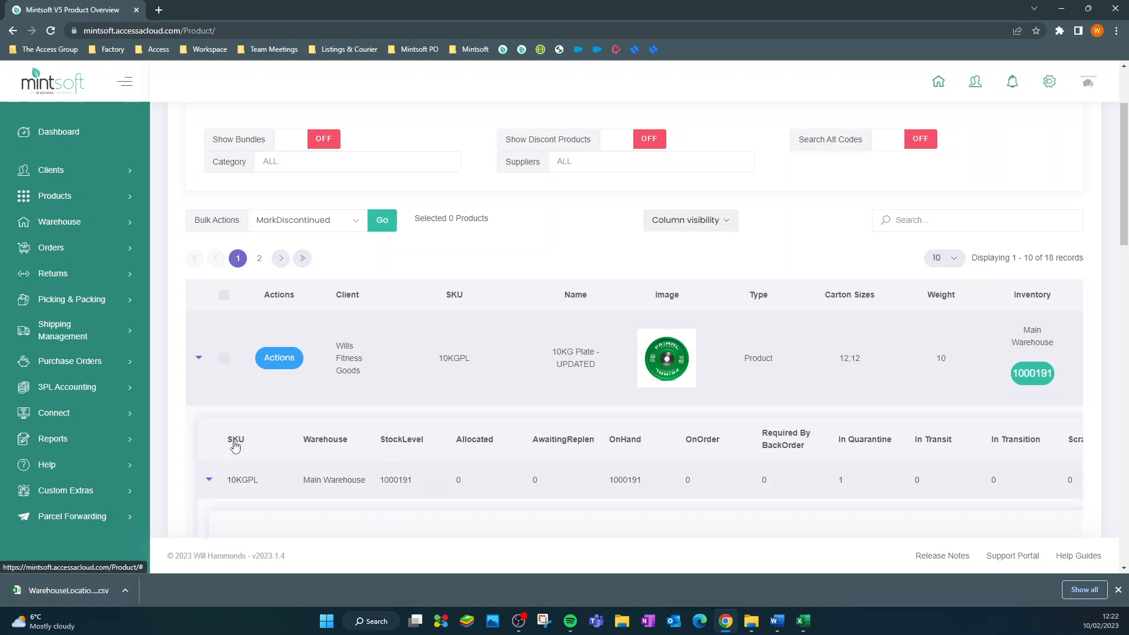
{"action": "scroll", "coordinate": [437, 344], "scroll_direction": "down", "scroll_amount": 3}
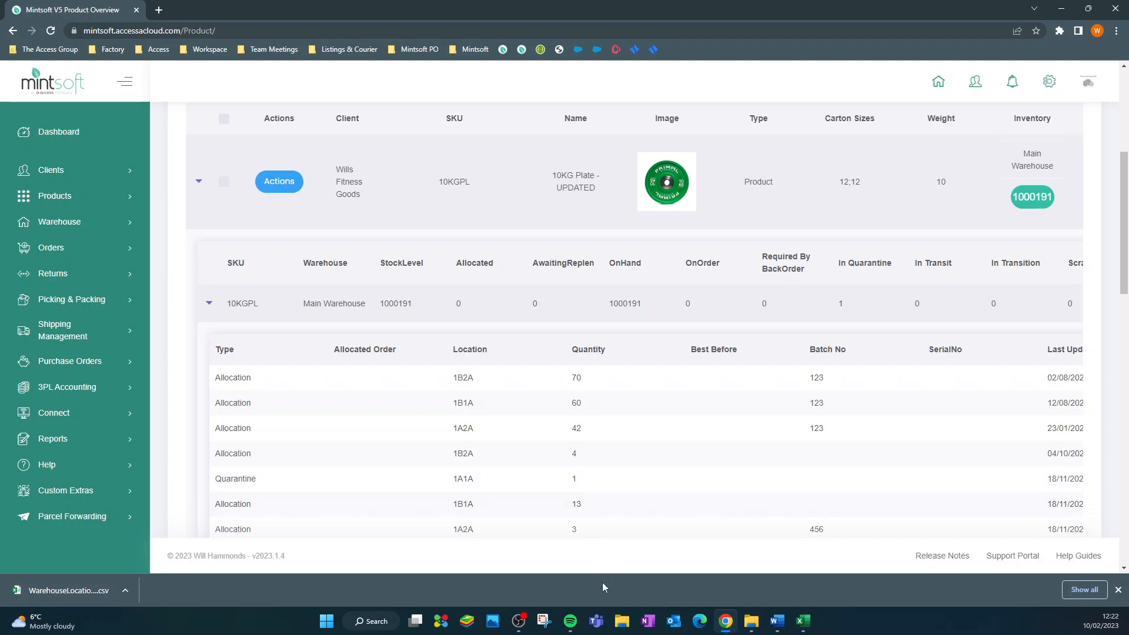
{"action": "scroll", "coordinate": [630, 546], "scroll_direction": "up", "scroll_amount": 5}
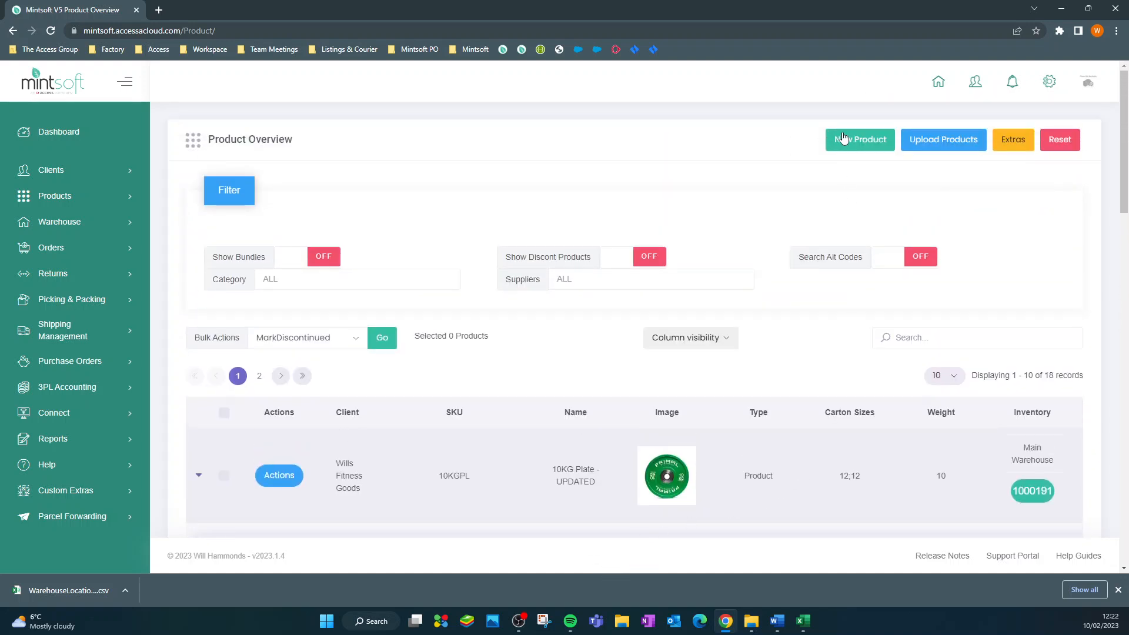
Step: Start a new product for Listings Demo Client with the SKU "Test 1" and the name "Test Product 1"
{"action": "left_click", "coordinate": [859, 140]}
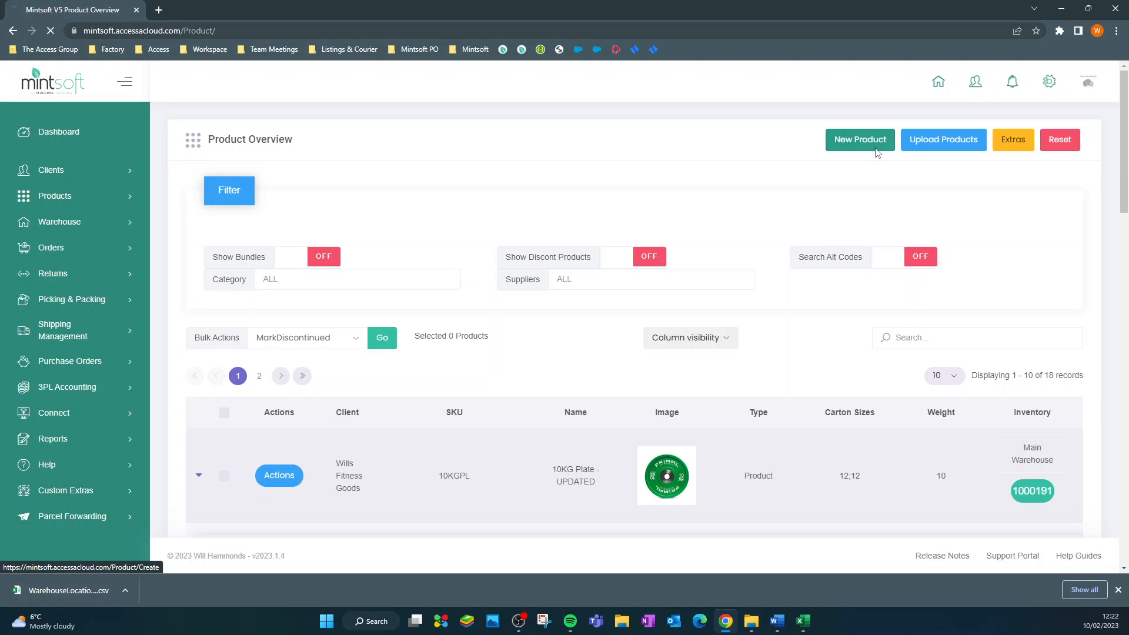
{"action": "left_click", "coordinate": [451, 194]}
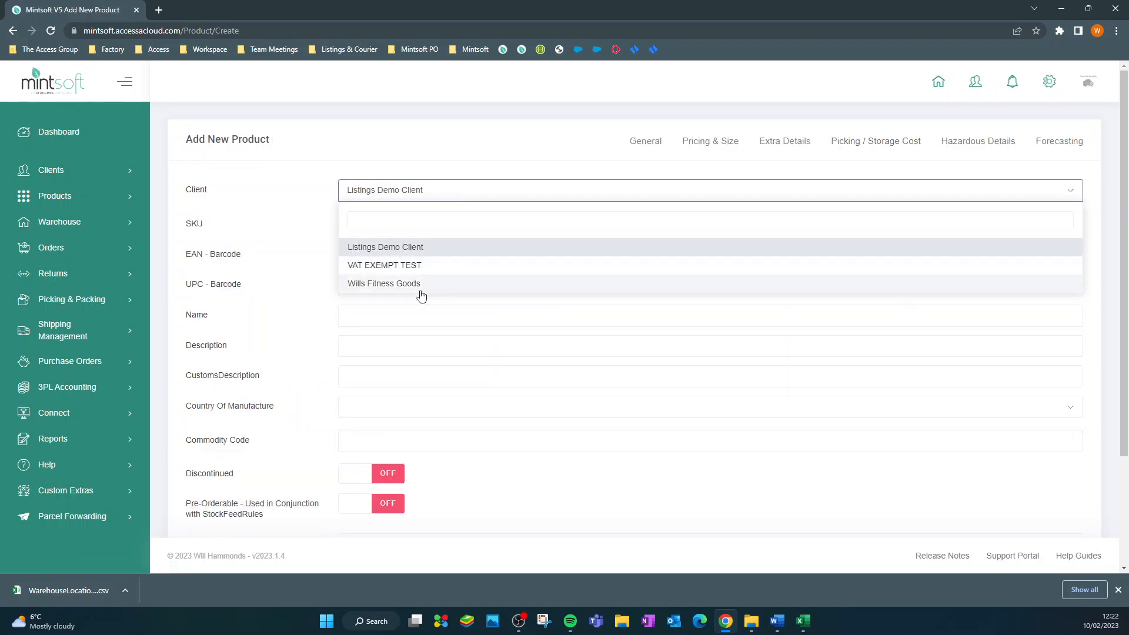
{"action": "left_click", "coordinate": [444, 194]}
{"action": "left_click", "coordinate": [434, 216]}
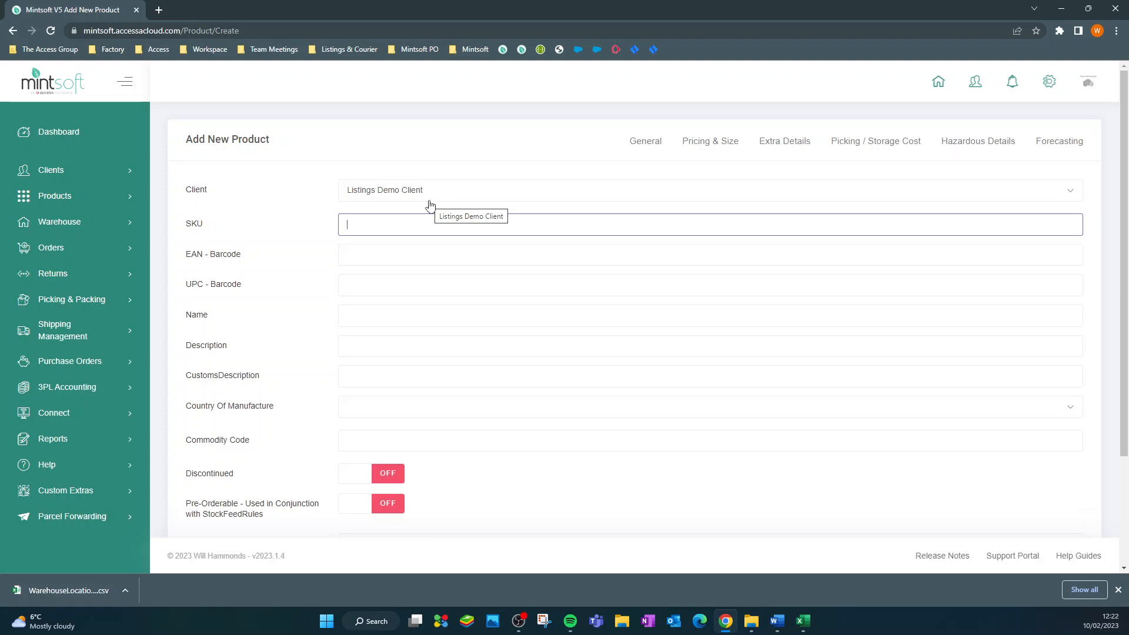
{"action": "type", "text": "Test 1"}
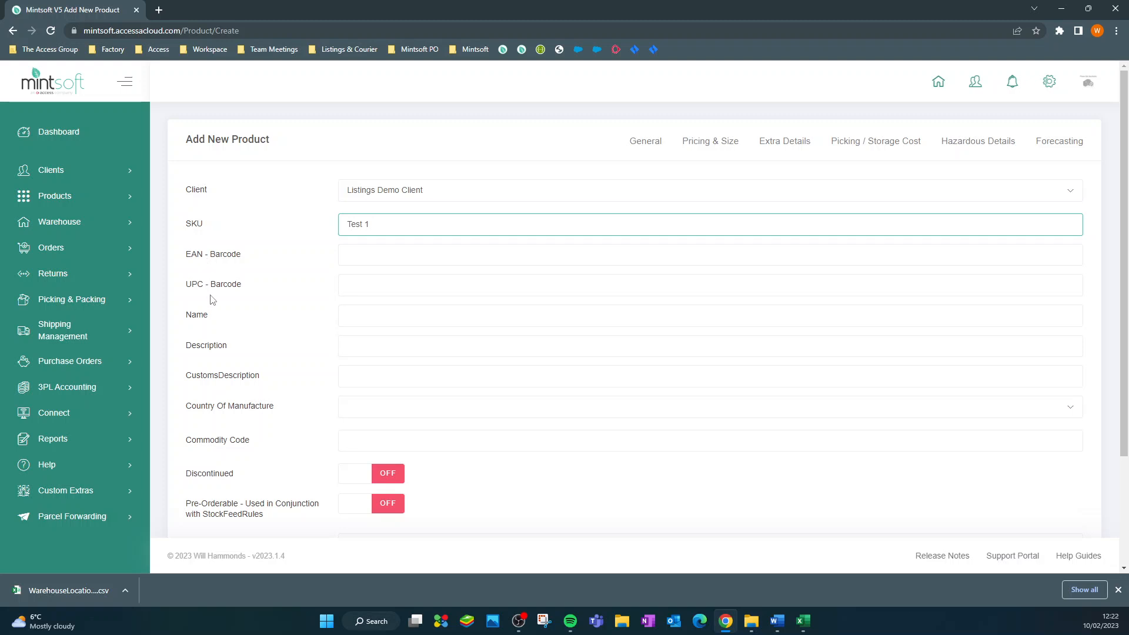
{"action": "left_click", "coordinate": [347, 315]}
{"action": "type", "text": "Test"}
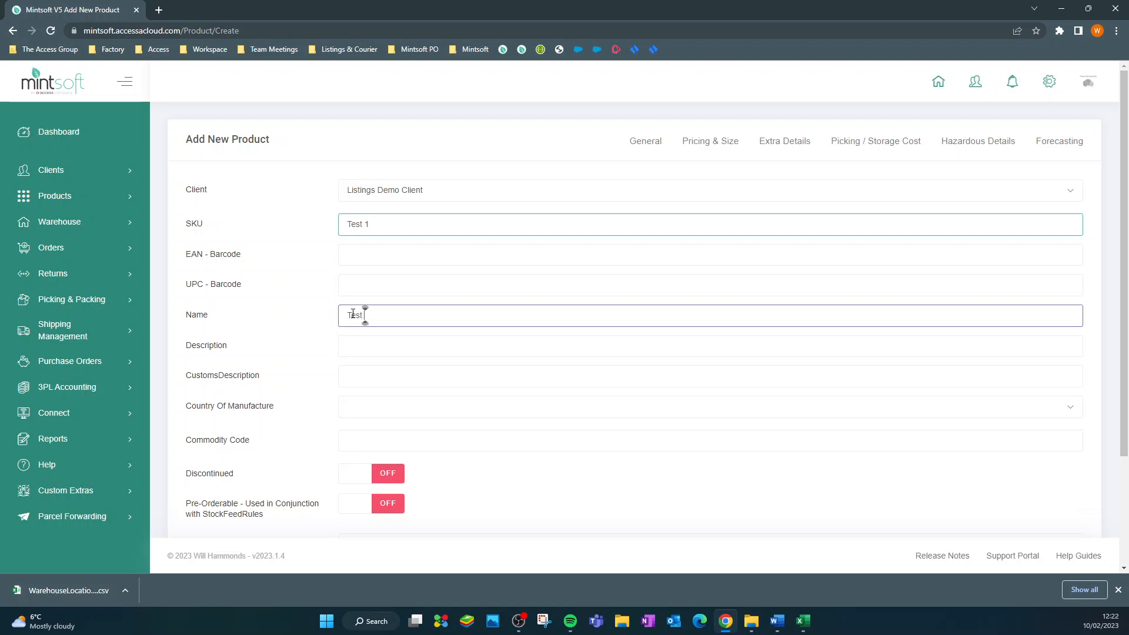
{"action": "type", "text": " Product 1"}
Step: Review the remaining general fields, from description, customs and country of manufacture to the pre-orderable option and image URL
{"action": "left_click", "coordinate": [352, 338]}
{"action": "left_click", "coordinate": [353, 377]}
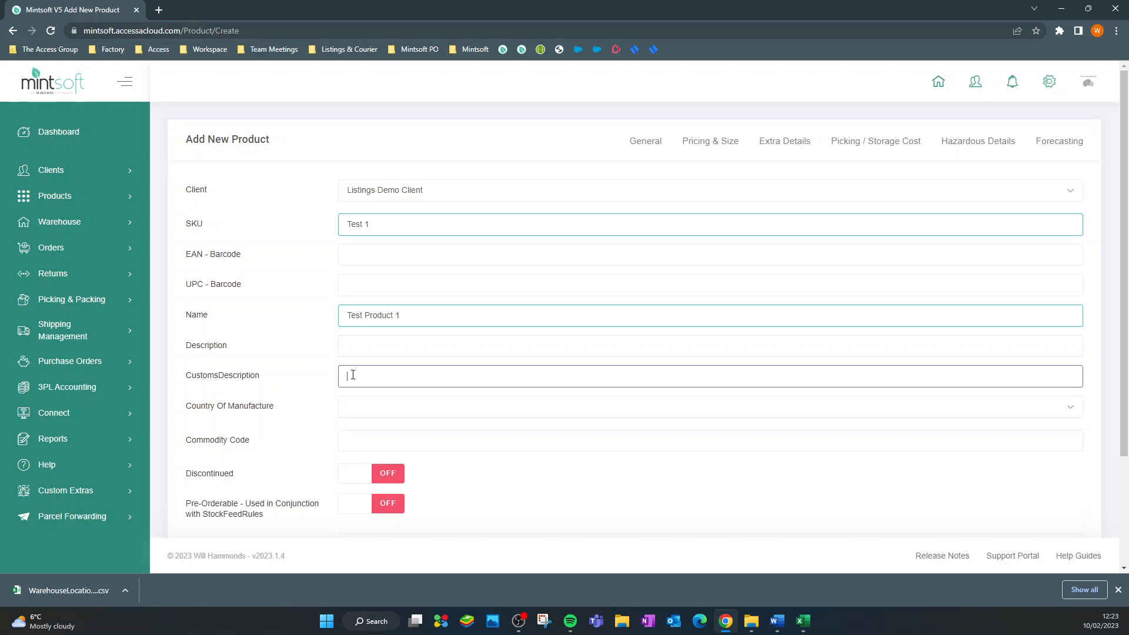
{"action": "left_click", "coordinate": [370, 414]}
{"action": "left_click", "coordinate": [343, 411]}
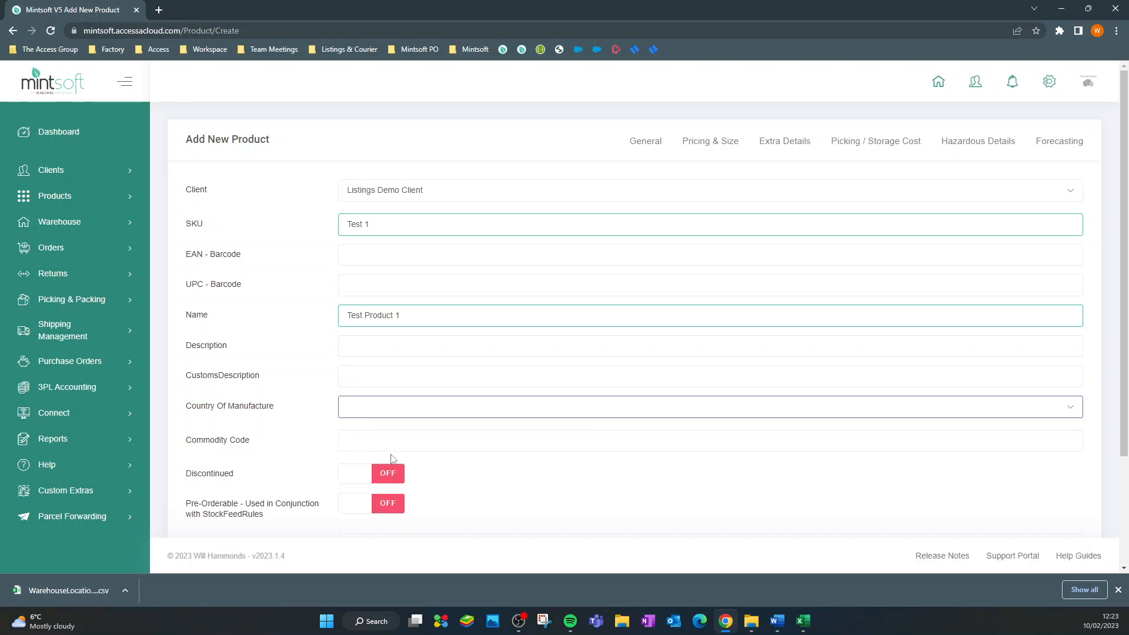
{"action": "left_click", "coordinate": [393, 442]}
{"action": "scroll", "coordinate": [265, 399], "scroll_direction": "down", "scroll_amount": 2}
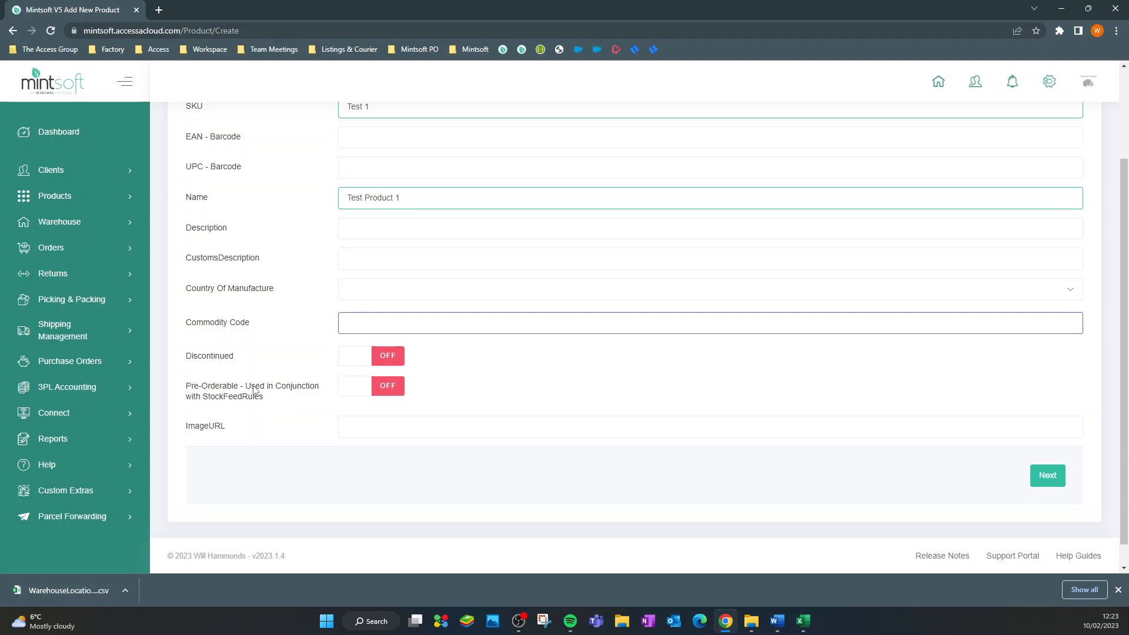
{"action": "left_click_drag", "start_coordinate": [266, 401], "coordinate": [203, 400]}
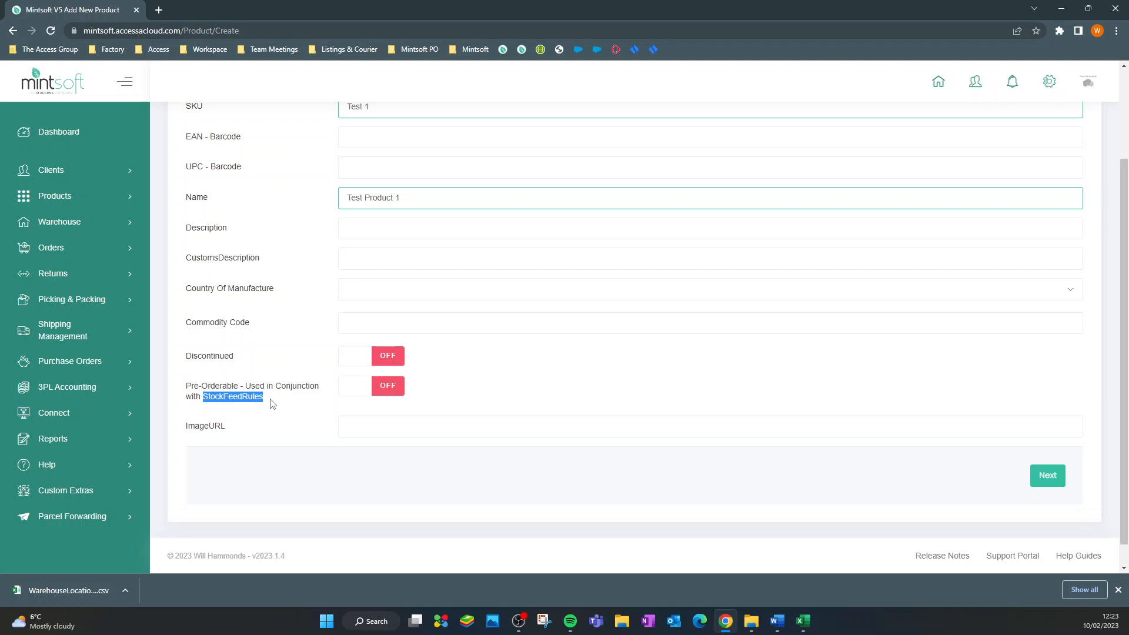
{"action": "left_click", "coordinate": [273, 403]}
{"action": "left_click", "coordinate": [367, 437]}
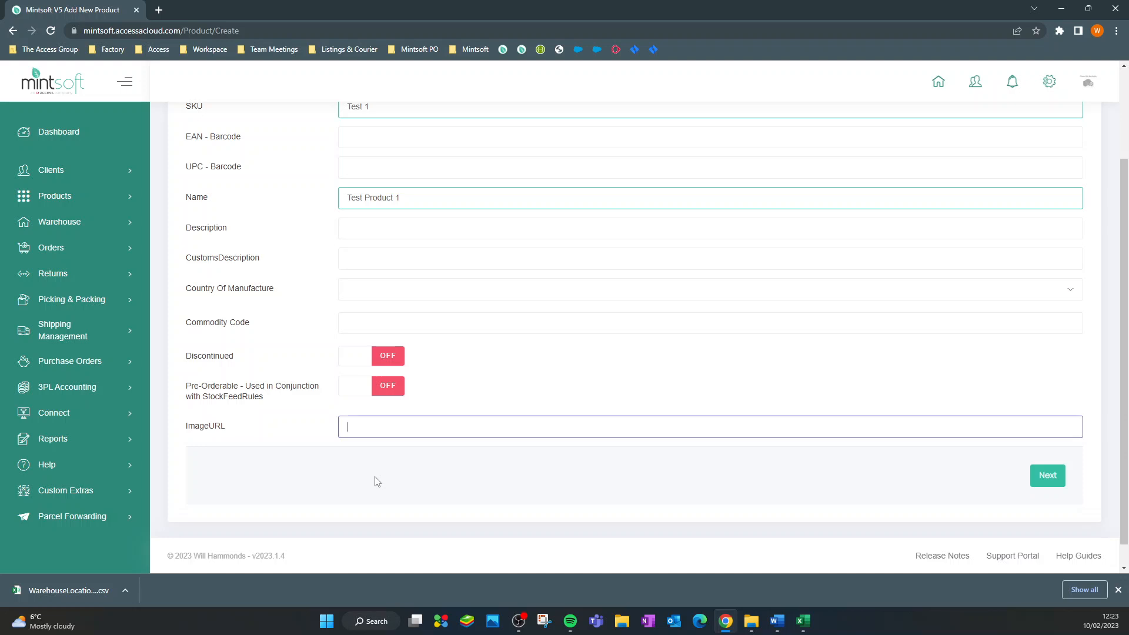
Step: Review the new product's pricing and size fields, including weight, price and cost price
{"action": "scroll", "coordinate": [377, 481], "scroll_direction": "up", "scroll_amount": 2}
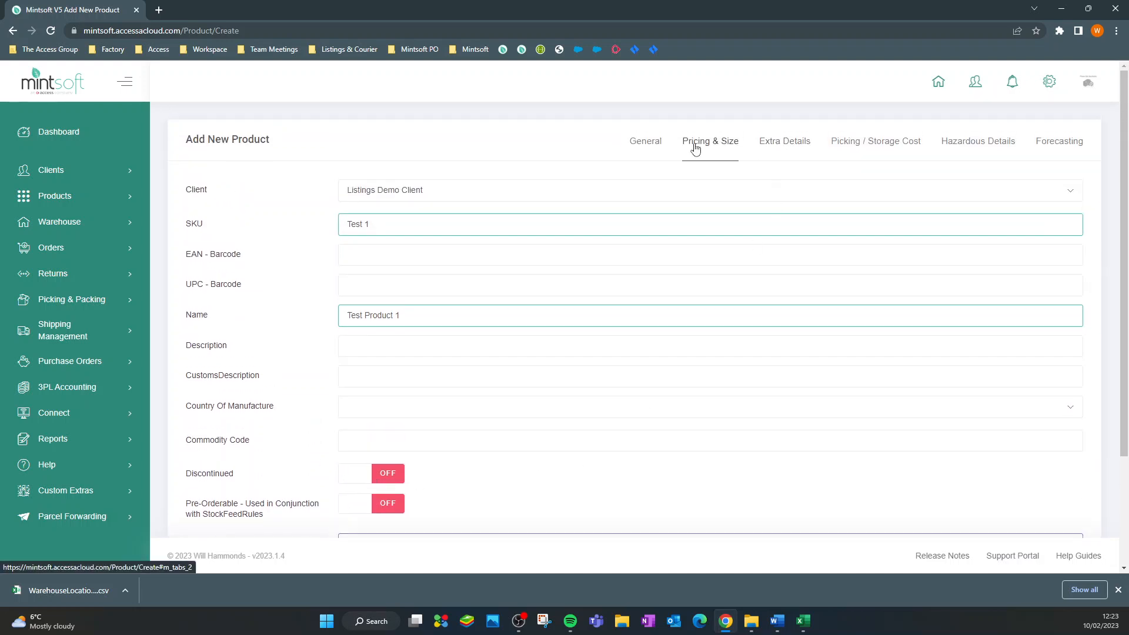
{"action": "left_click", "coordinate": [713, 153]}
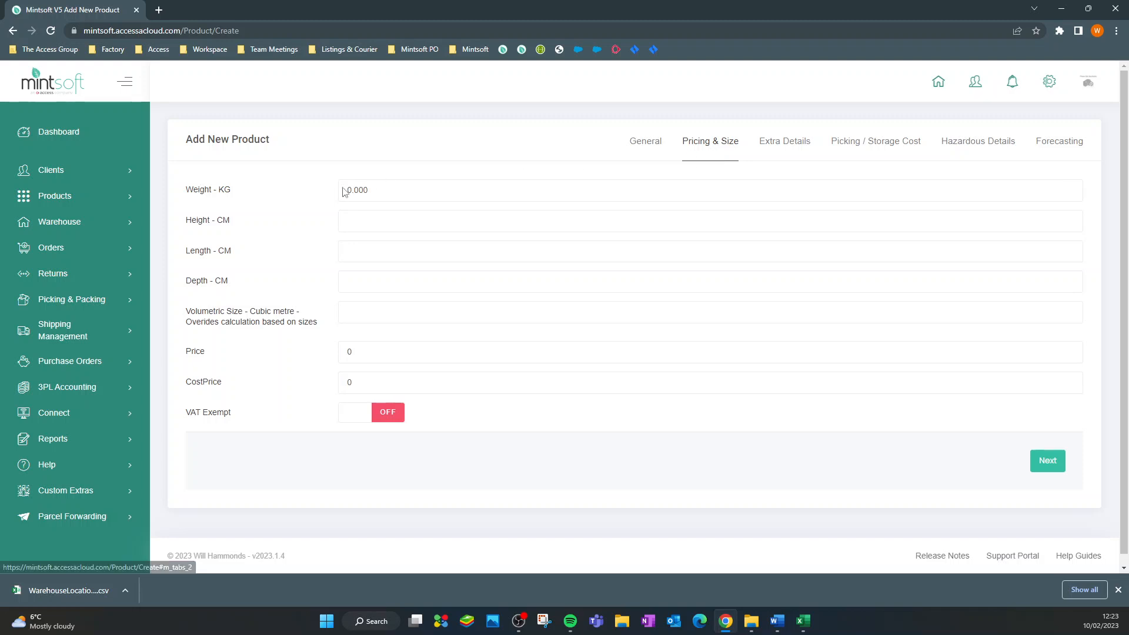
{"action": "left_click", "coordinate": [396, 184]}
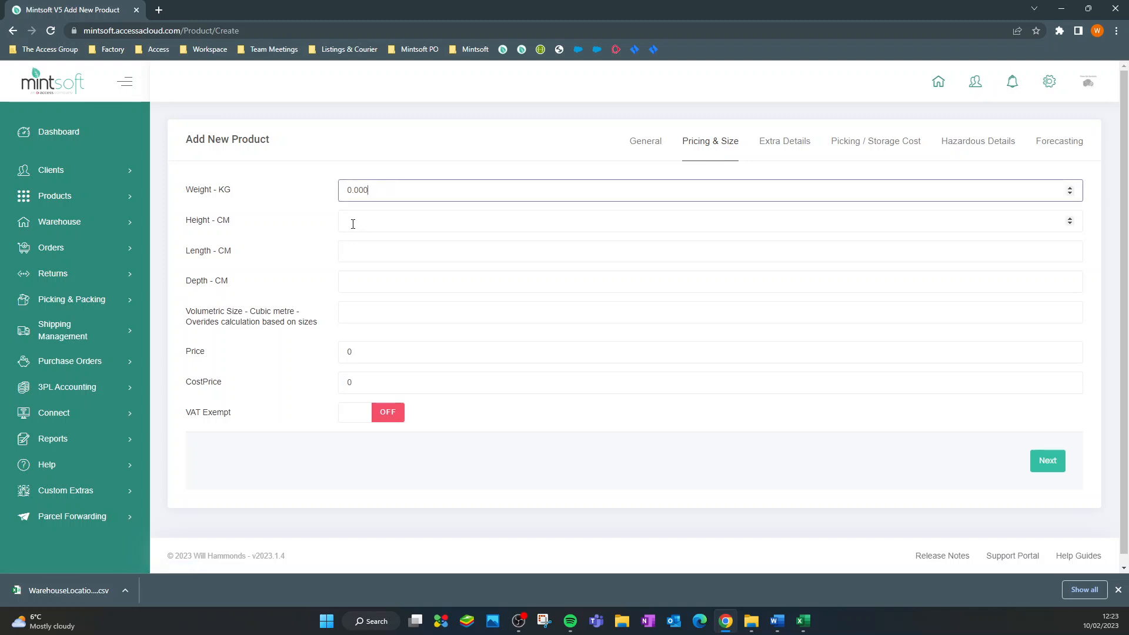
{"action": "left_click", "coordinate": [366, 358]}
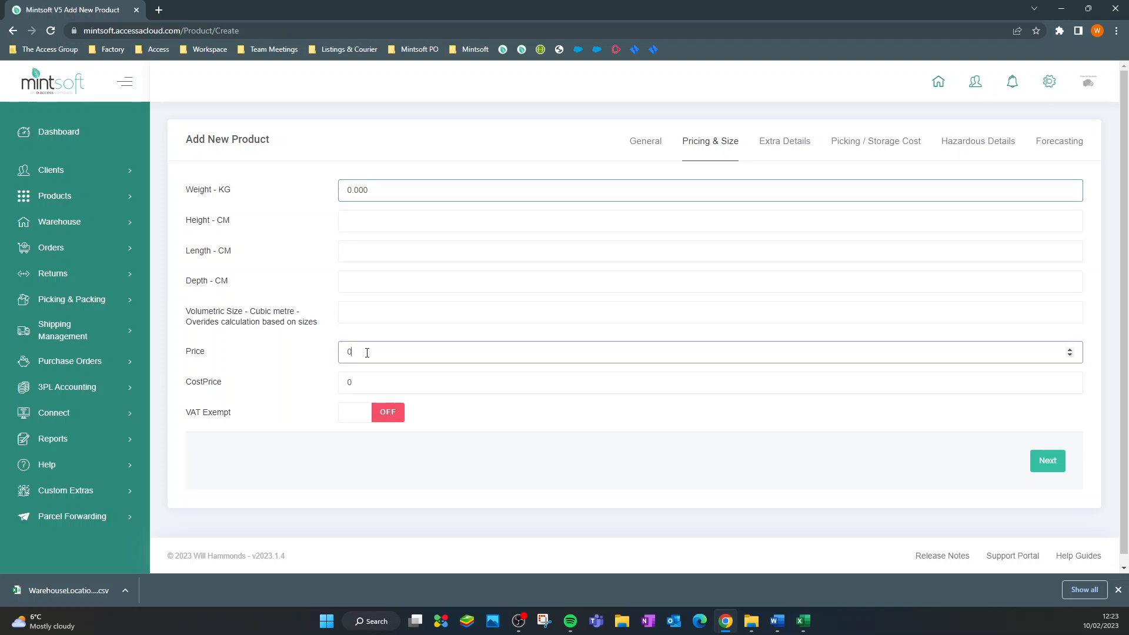
{"action": "left_click", "coordinate": [374, 385]}
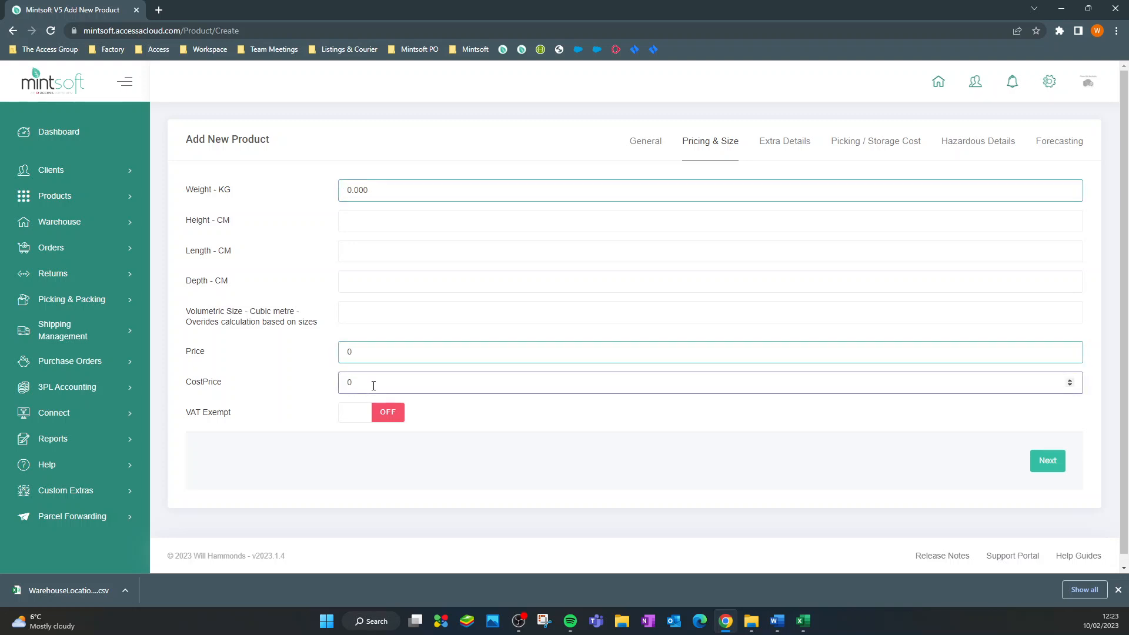
{"action": "left_click", "coordinate": [370, 356]}
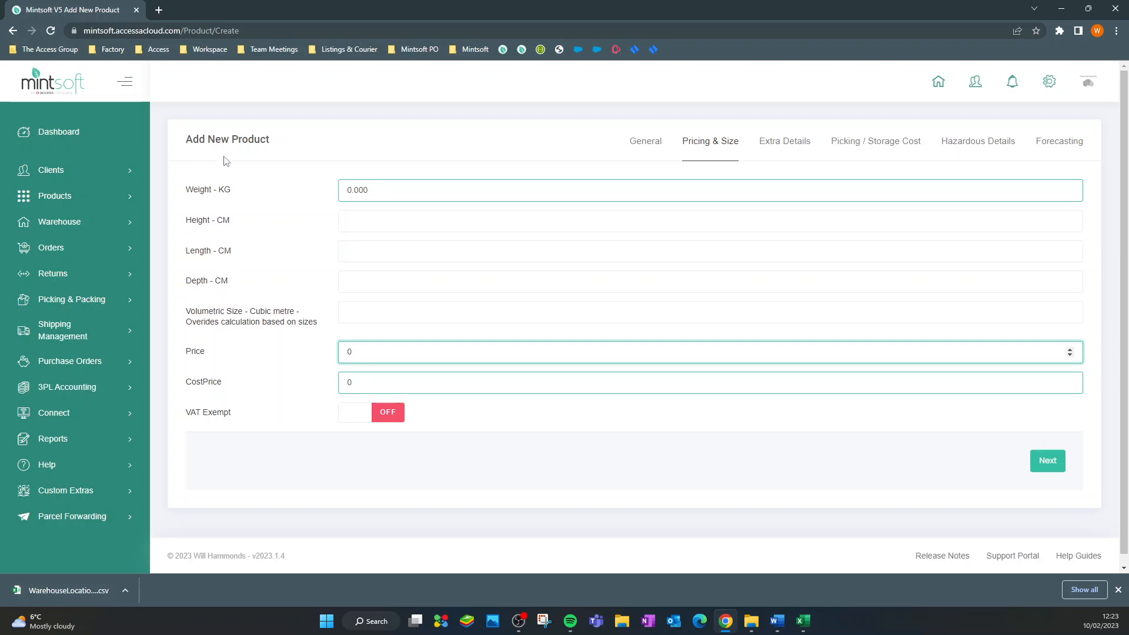
Step: Open the new product's extra details and examine the low stock alert level
{"action": "left_click", "coordinate": [784, 147]}
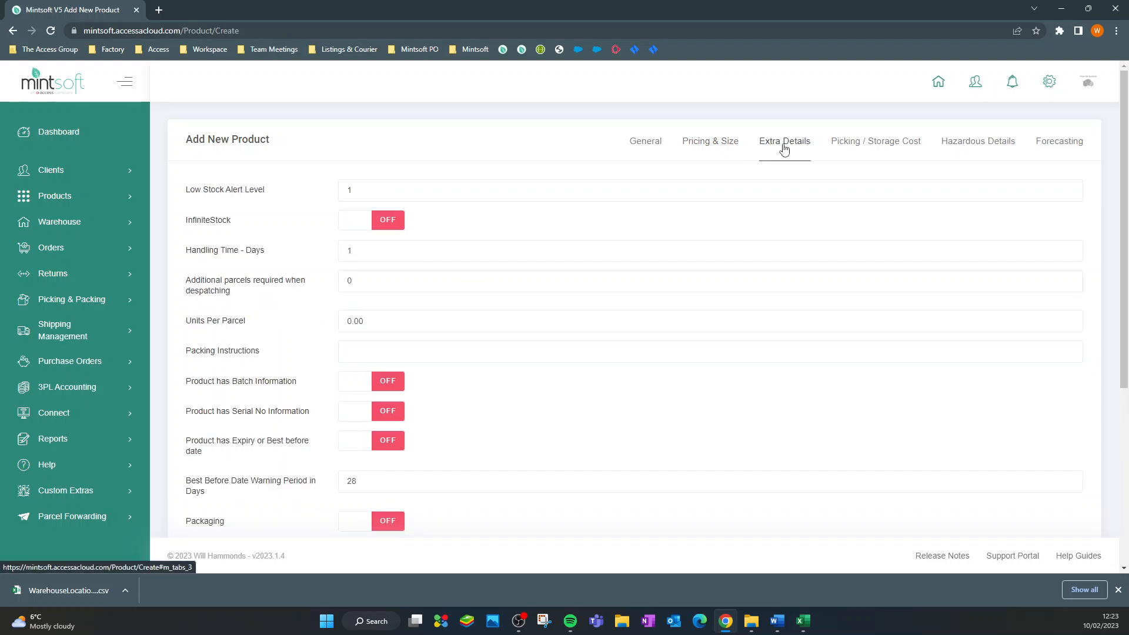
{"action": "double_click", "coordinate": [366, 192]}
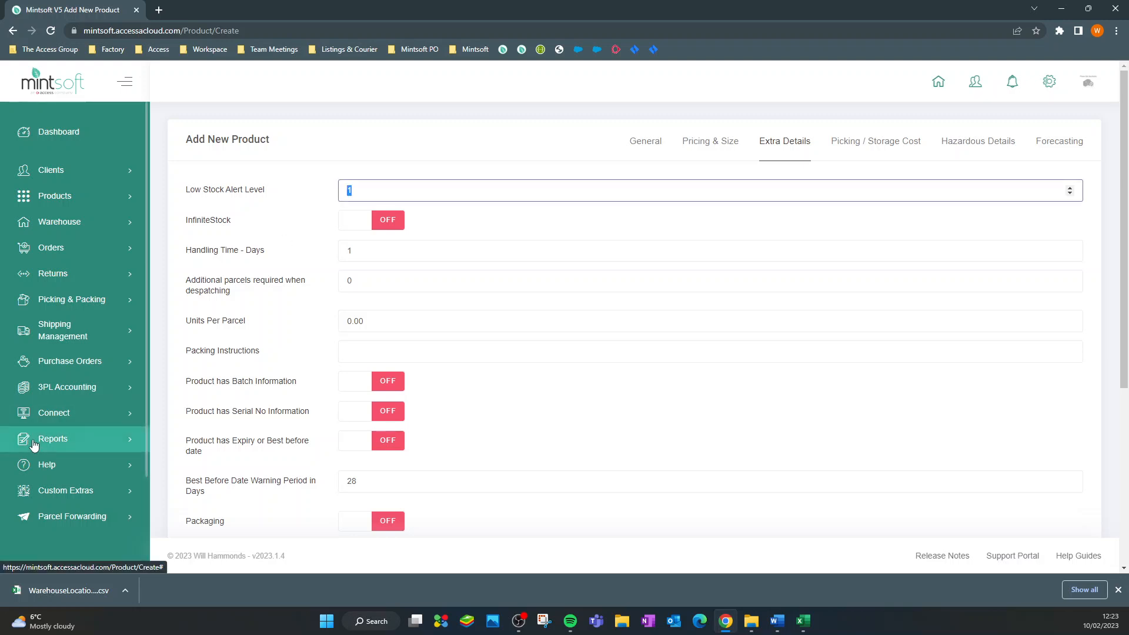
{"action": "left_click", "coordinate": [285, 214]}
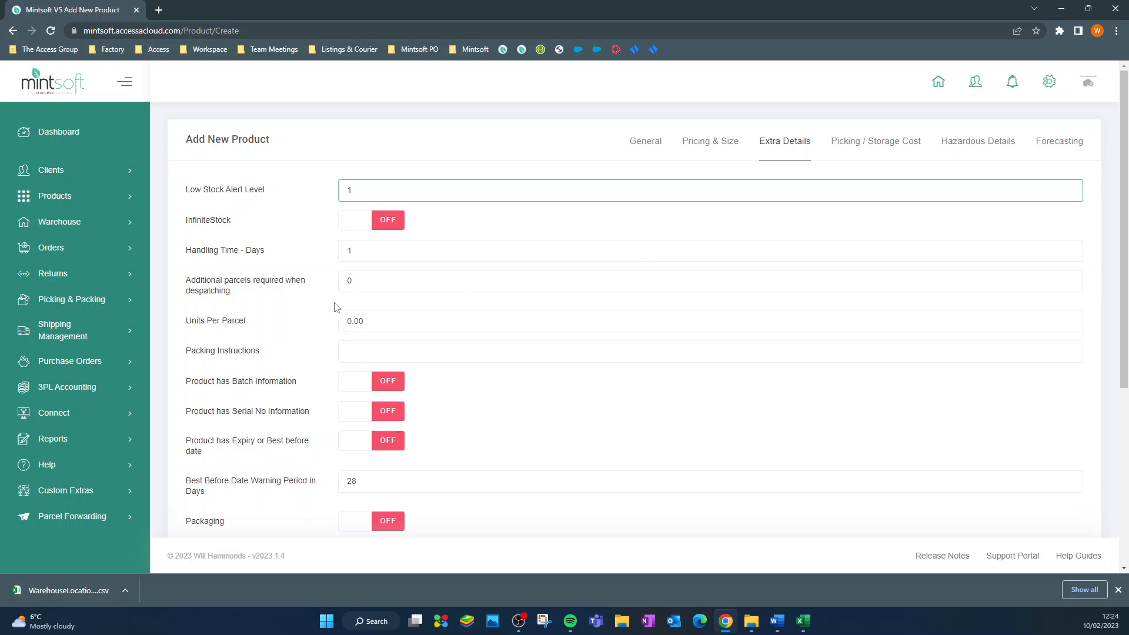
Step: Set the additional parcels required when despatching to 1 and the units per parcel to 5
{"action": "left_click_drag", "start_coordinate": [185, 275], "coordinate": [247, 298]}
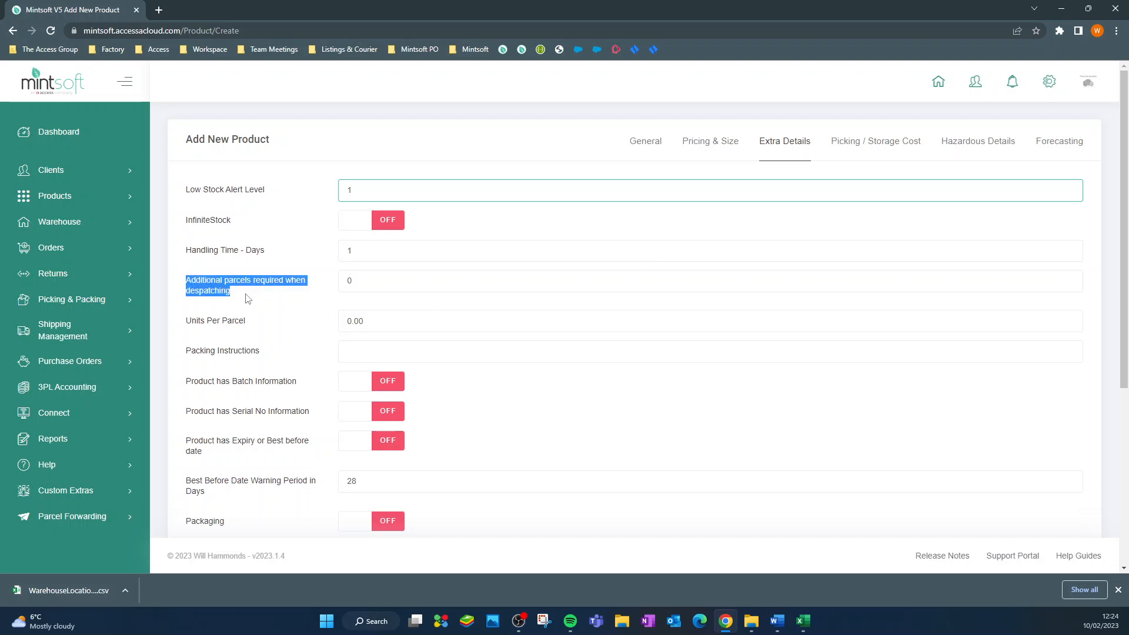
{"action": "left_click", "coordinate": [246, 294]}
{"action": "left_click_drag", "start_coordinate": [353, 283], "coordinate": [320, 286]}
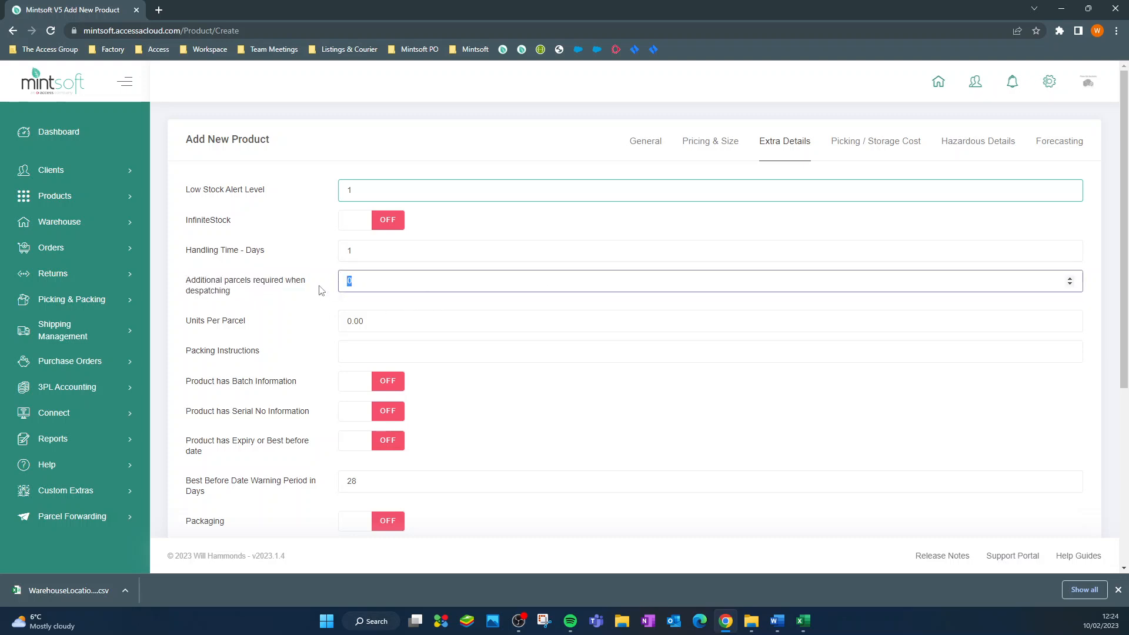
{"action": "type", "text": "1"}
{"action": "left_click_drag", "start_coordinate": [383, 320], "coordinate": [289, 331]}
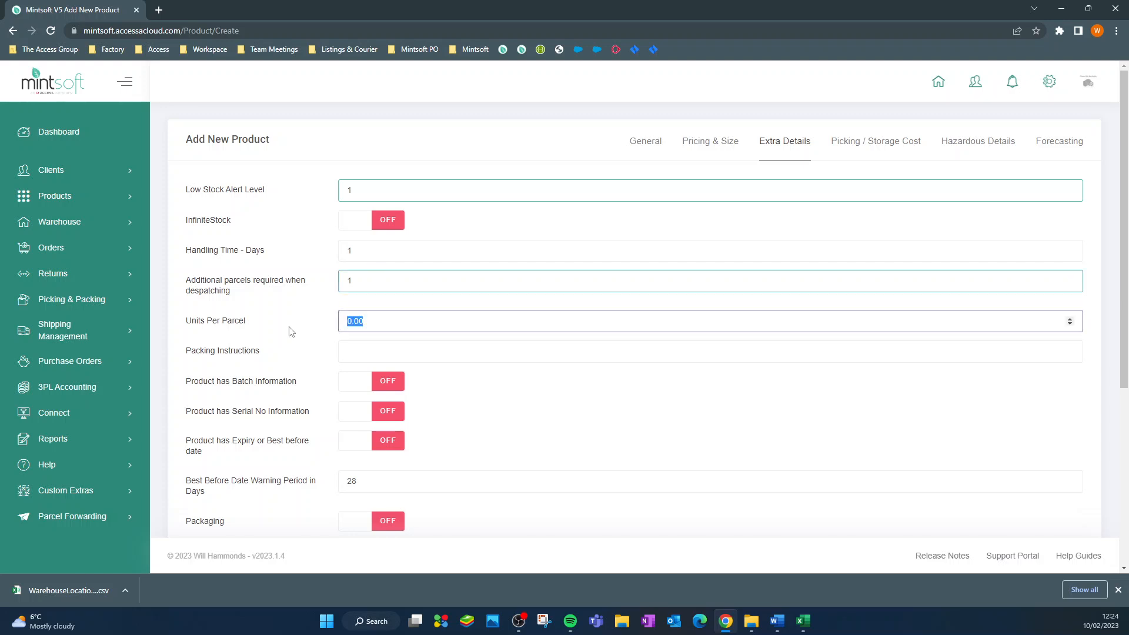
{"action": "type", "text": "5"}
{"action": "left_click", "coordinate": [292, 313]}
Step: Review the packing instructions, batch, serial number and expiry options, best before warning period and packaging setting
{"action": "left_click", "coordinate": [381, 349]}
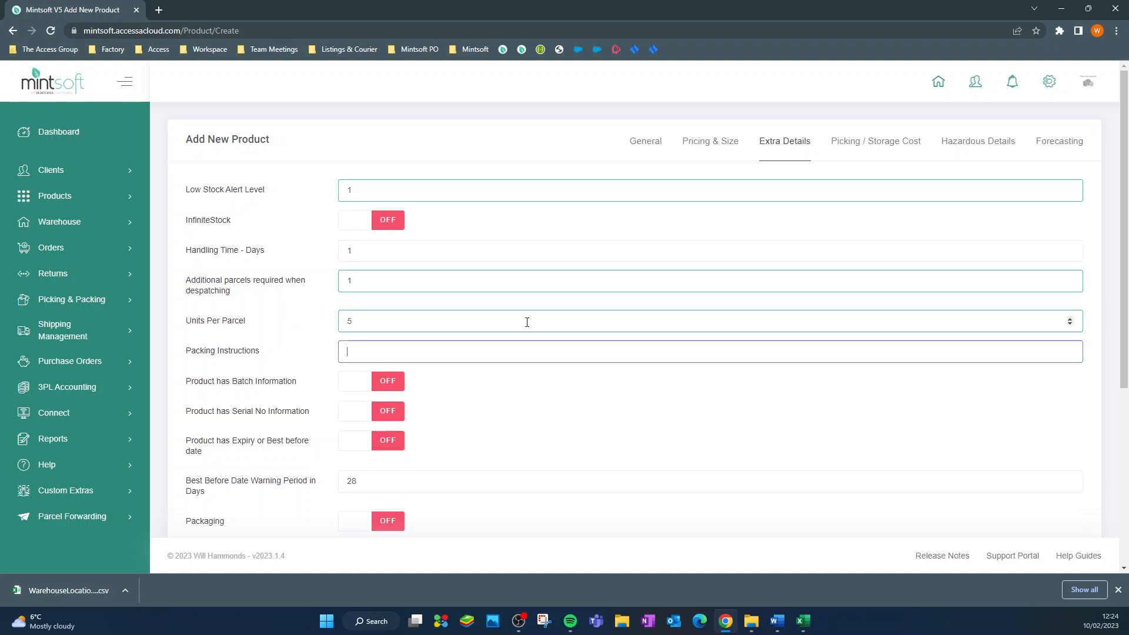
{"action": "scroll", "coordinate": [528, 322], "scroll_direction": "down", "scroll_amount": 1}
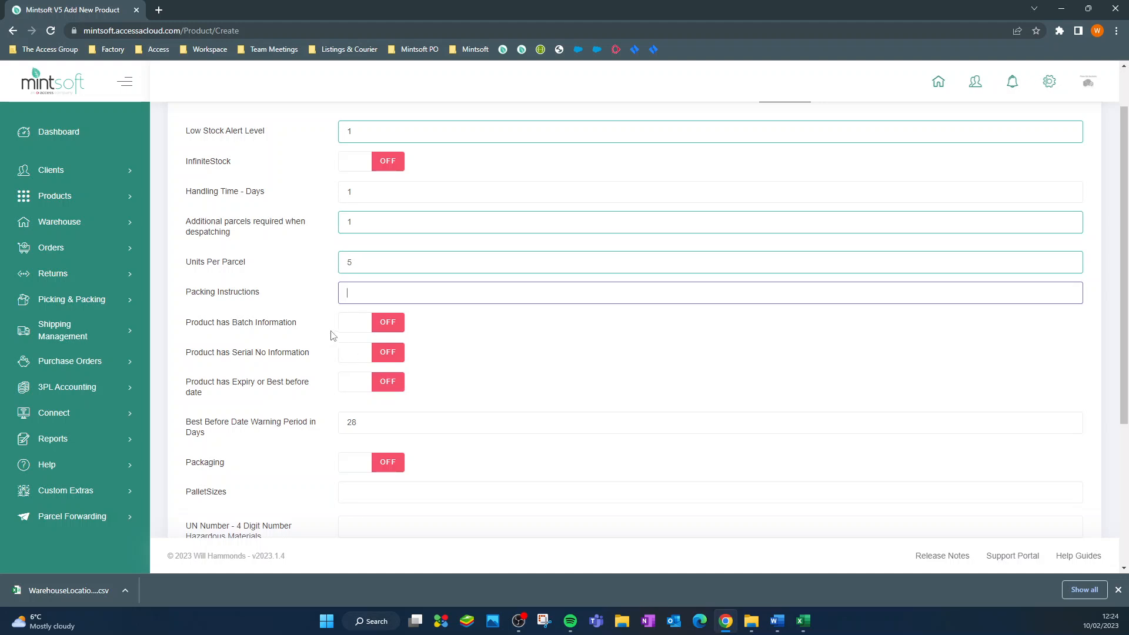
{"action": "left_click", "coordinate": [254, 331]}
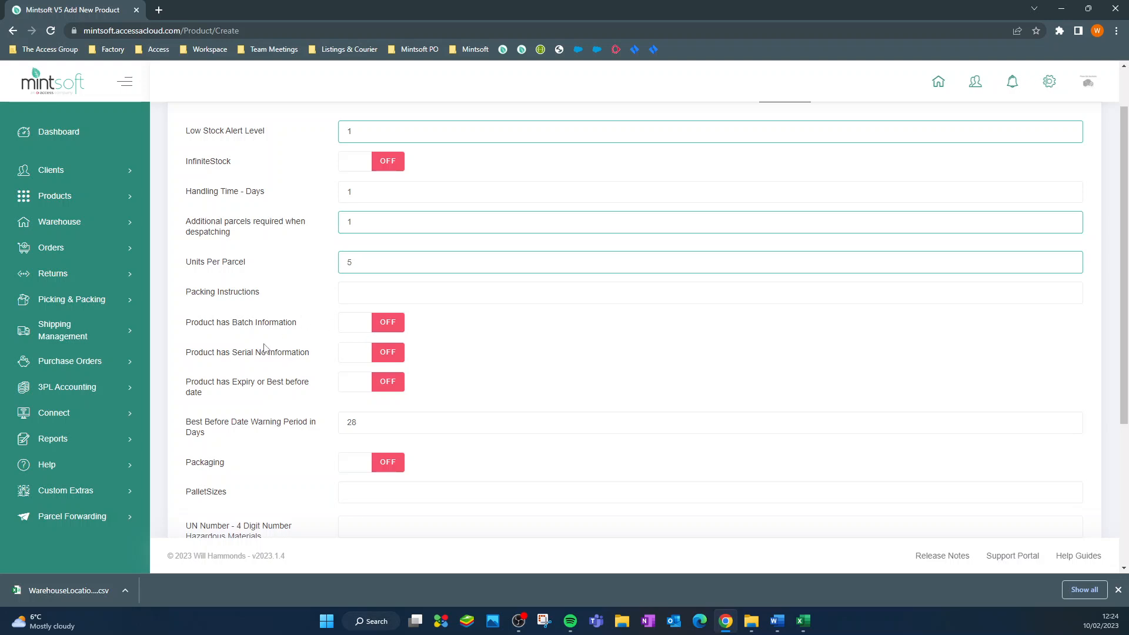
{"action": "scroll", "coordinate": [265, 348], "scroll_direction": "down", "scroll_amount": 1}
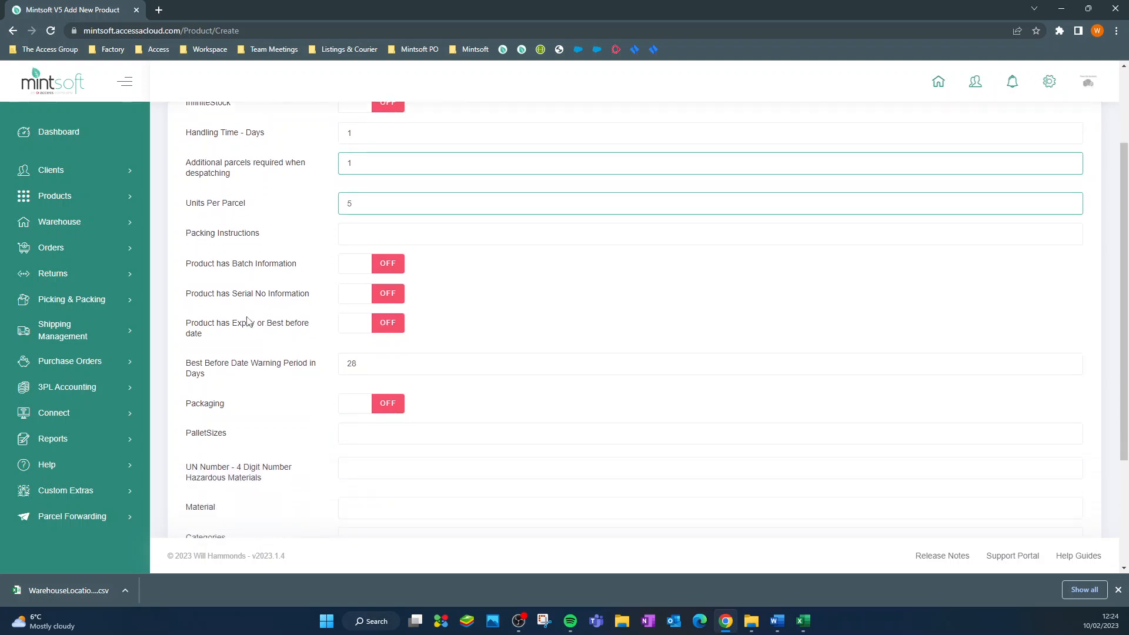
{"action": "double_click", "coordinate": [352, 364]}
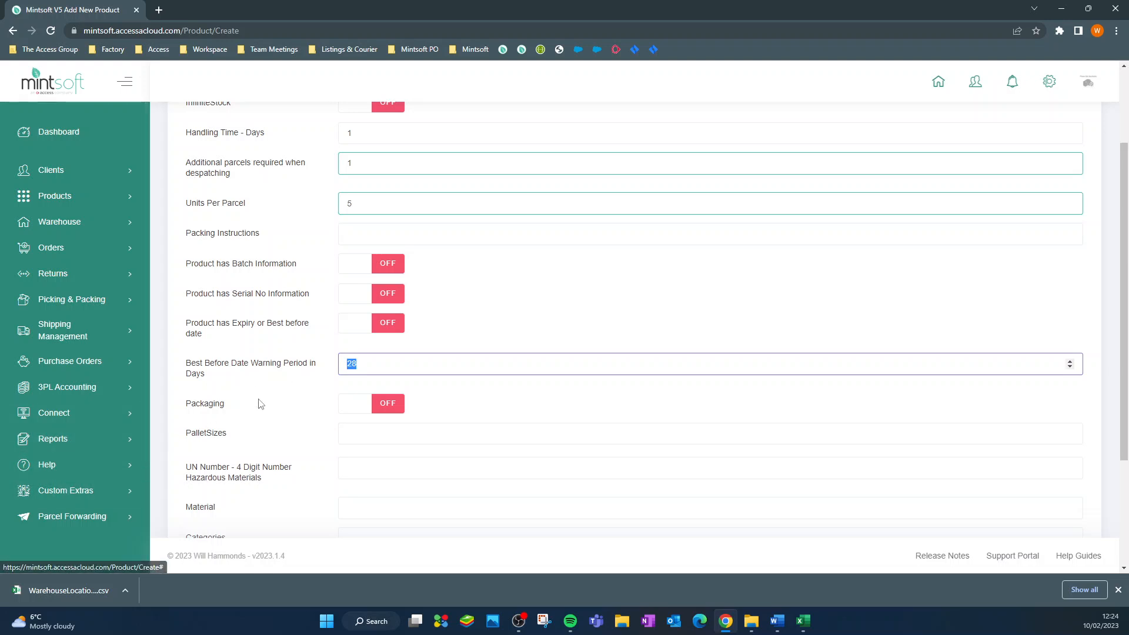
{"action": "scroll", "coordinate": [306, 342], "scroll_direction": "down", "scroll_amount": 1}
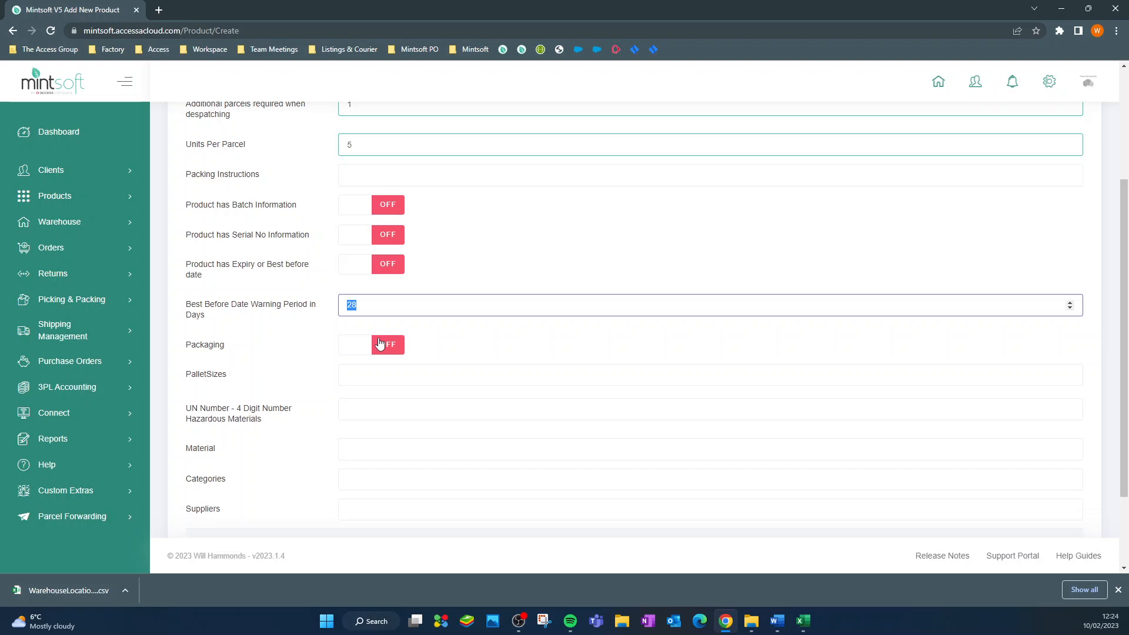
Step: Add 100 as a pallet size in the new product's extra details
{"action": "left_click", "coordinate": [379, 378]}
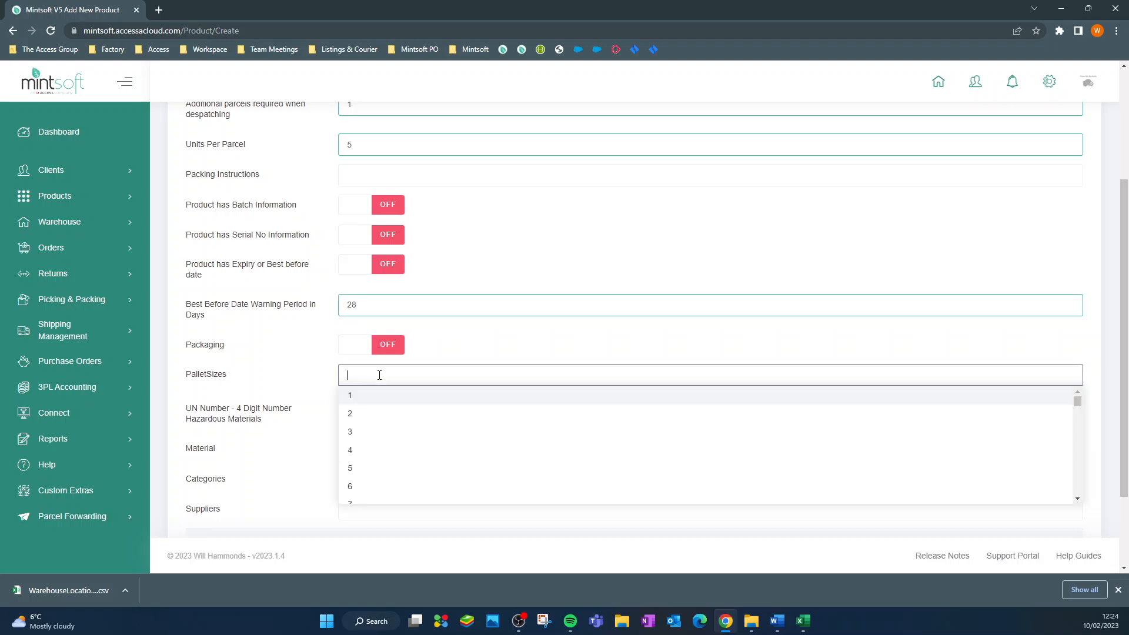
{"action": "type", "text": "100"}
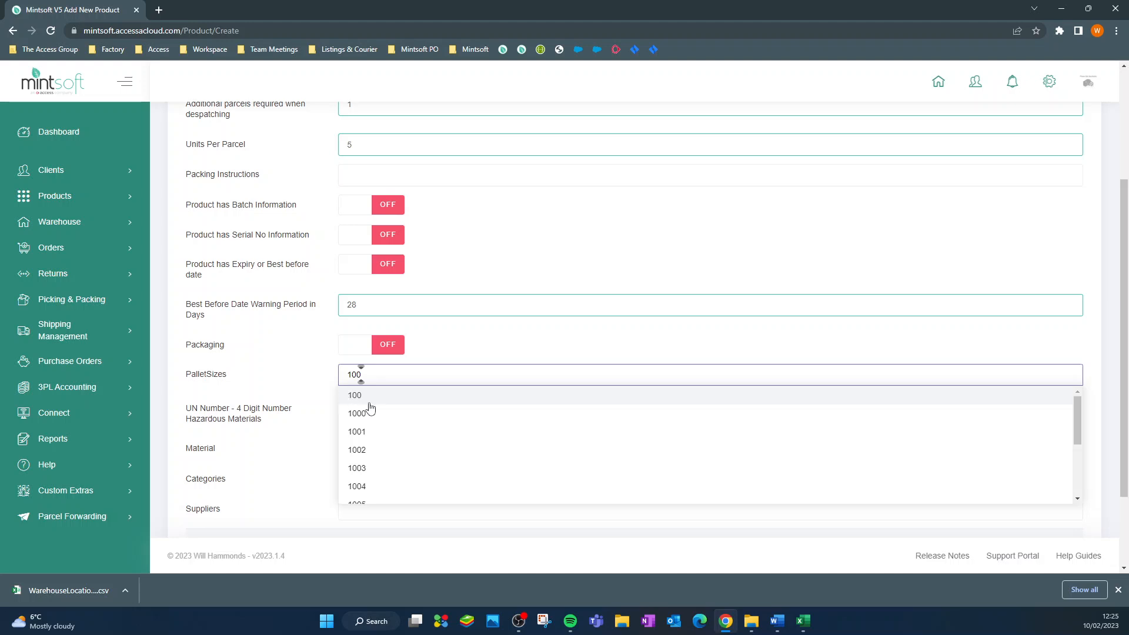
{"action": "left_click", "coordinate": [362, 399]}
{"action": "left_click", "coordinate": [297, 380]}
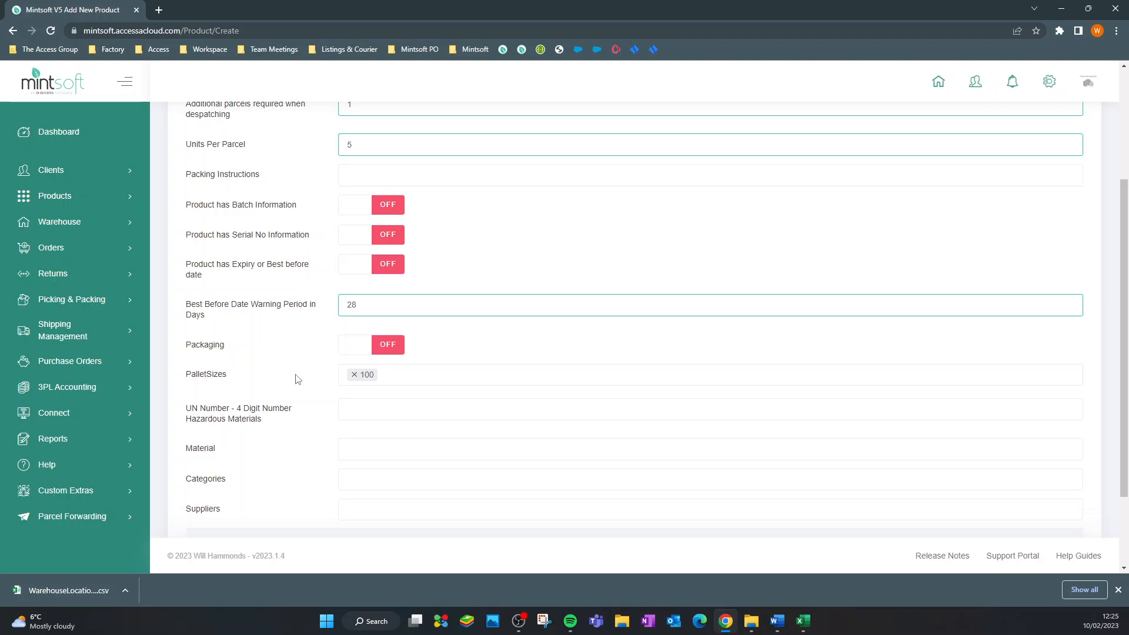
Step: Review the remaining extra details, the picking and storage cost overrides, and the hazardous details of the new product
{"action": "scroll", "coordinate": [296, 379], "scroll_direction": "down", "scroll_amount": 2}
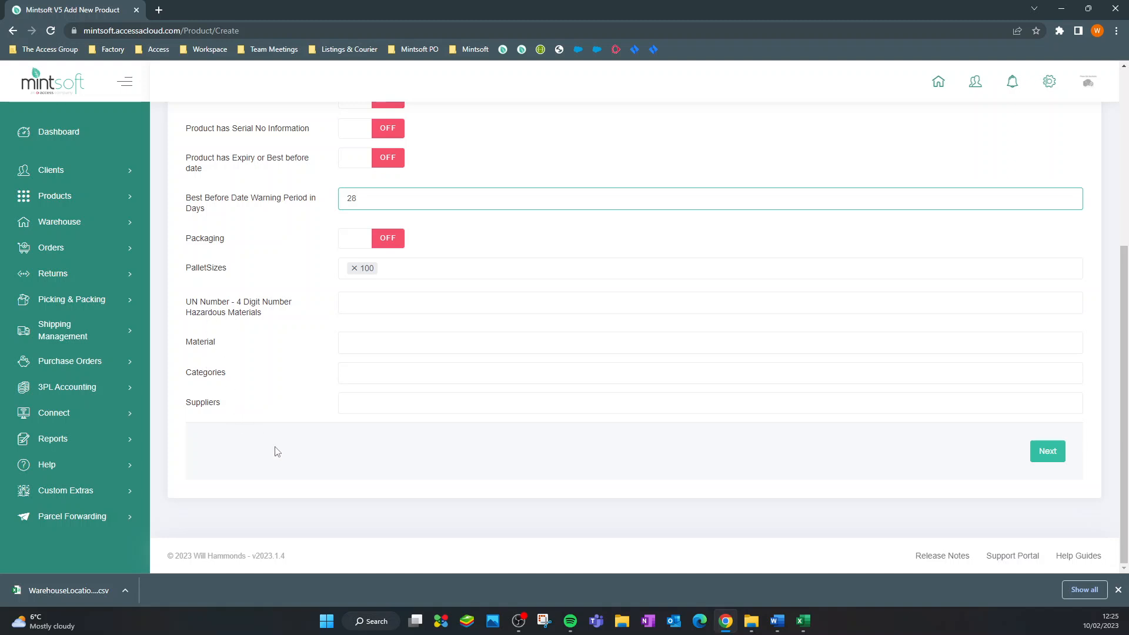
{"action": "scroll", "coordinate": [330, 469], "scroll_direction": "up", "scroll_amount": 5}
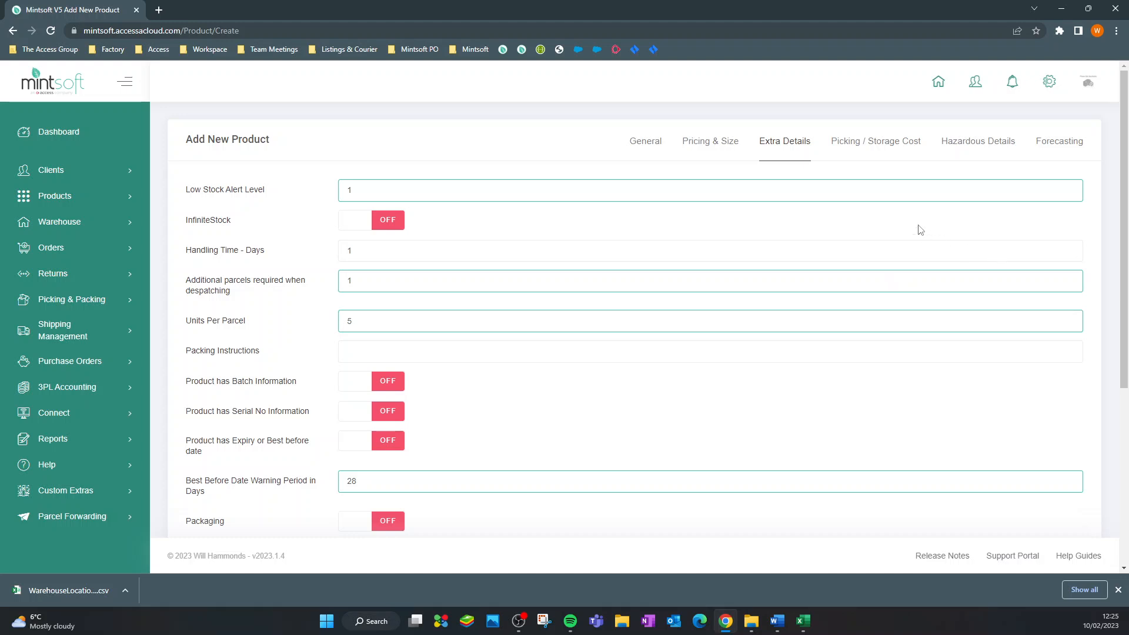
{"action": "left_click", "coordinate": [917, 155]}
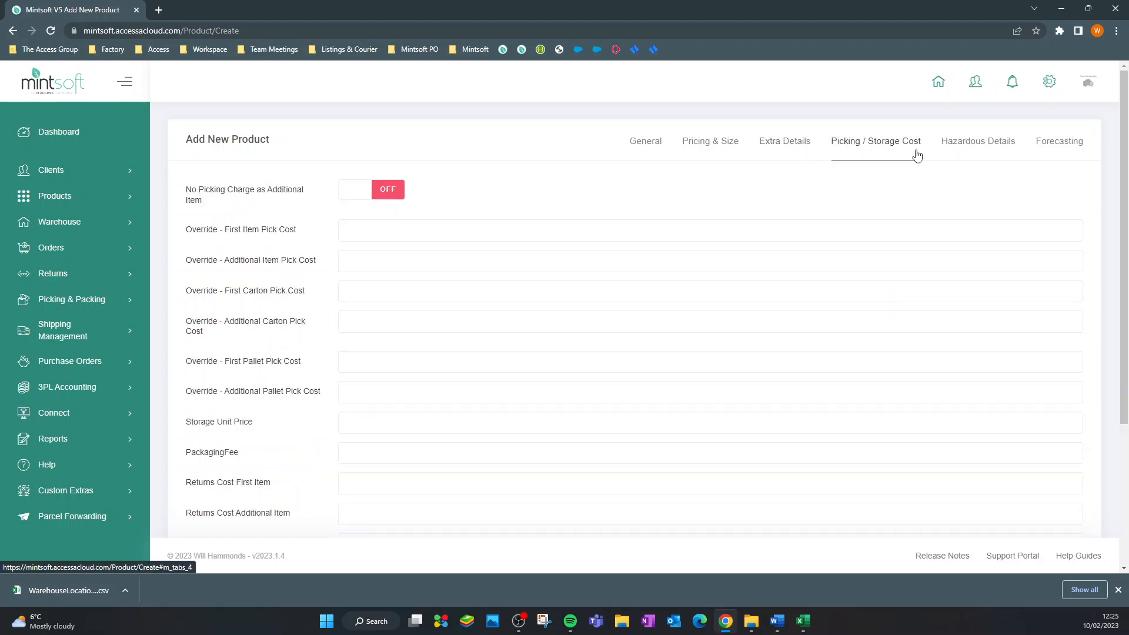
{"action": "left_click", "coordinate": [354, 231]}
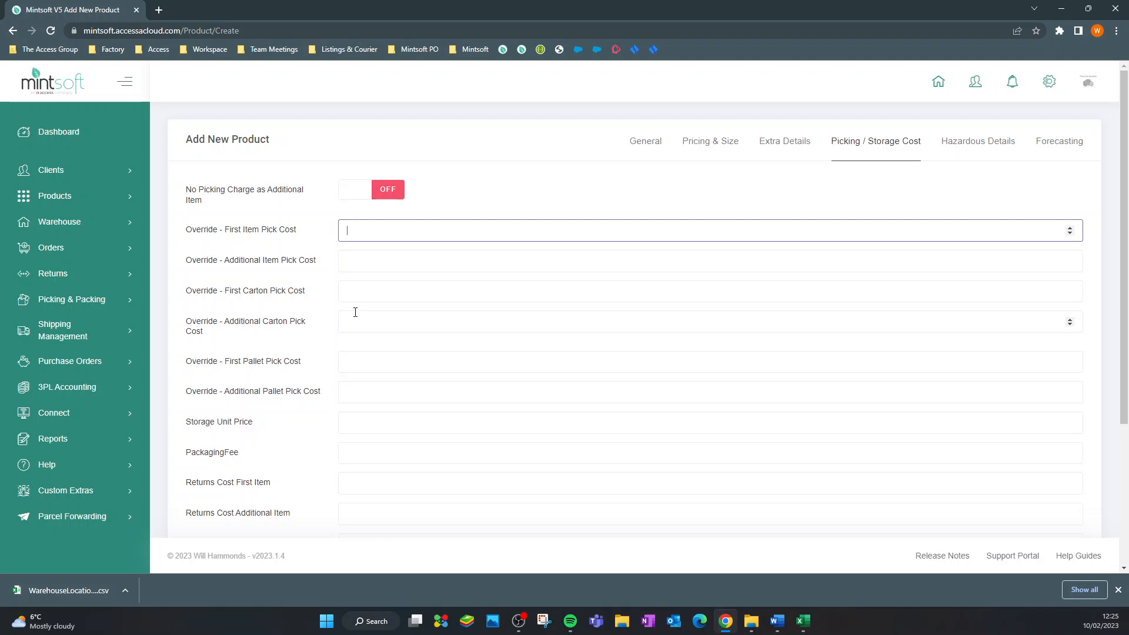
{"action": "left_click", "coordinate": [967, 142]}
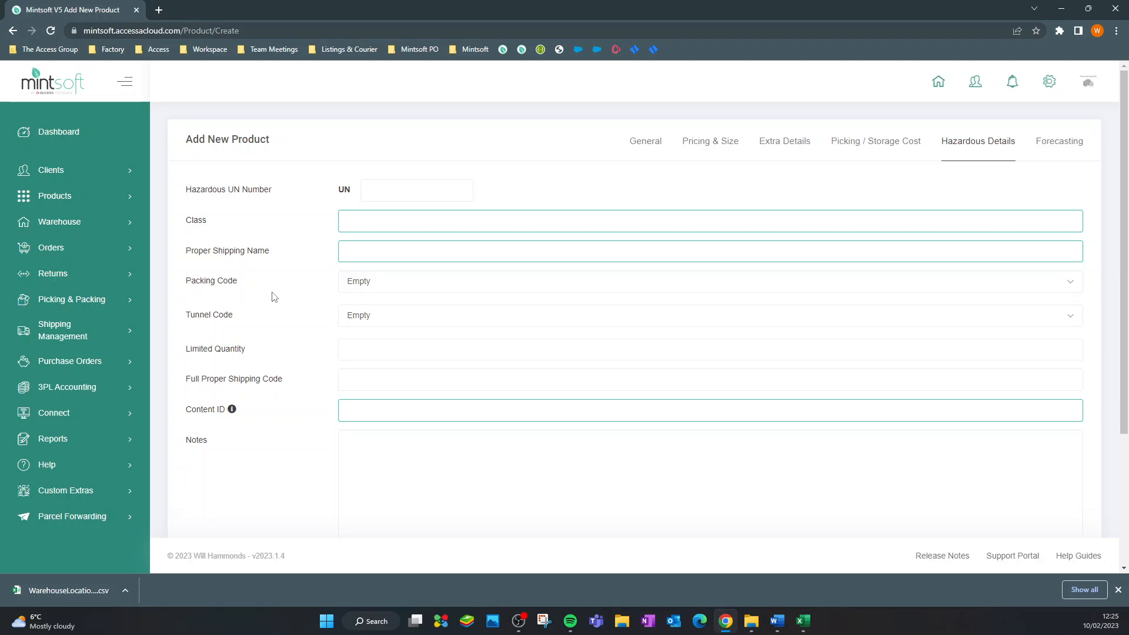
{"action": "scroll", "coordinate": [1071, 477], "scroll_direction": "down", "scroll_amount": 3}
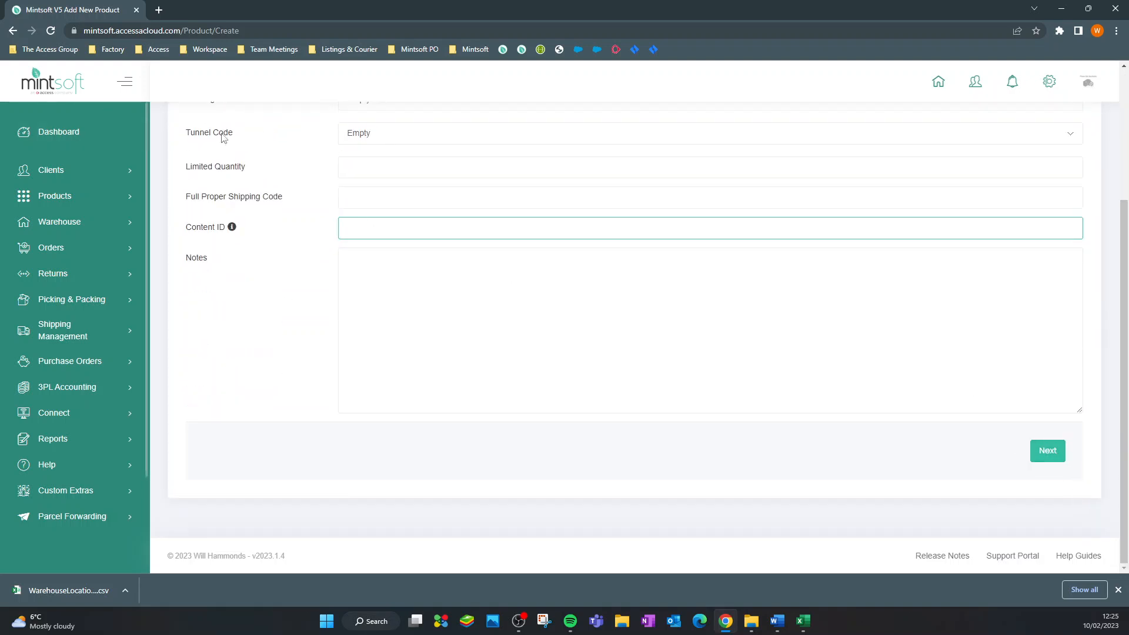
Step: Download the product upload template from the product extras' Upload Products page and open it in Excel
{"action": "left_click", "coordinate": [48, 196]}
{"action": "left_click", "coordinate": [67, 342]}
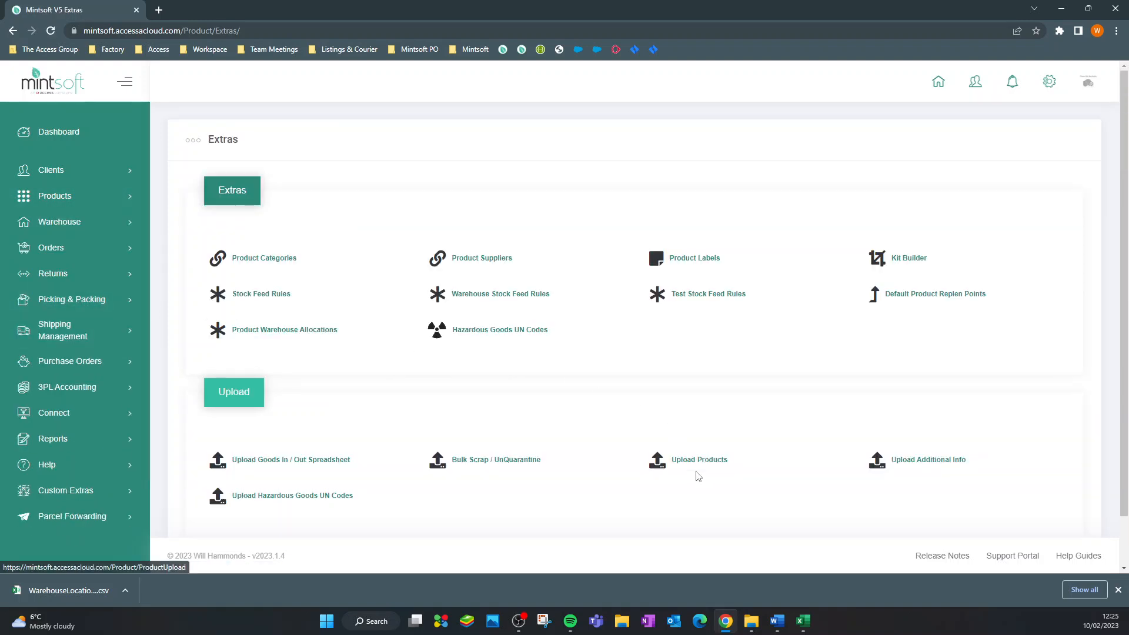
{"action": "left_click", "coordinate": [708, 464]}
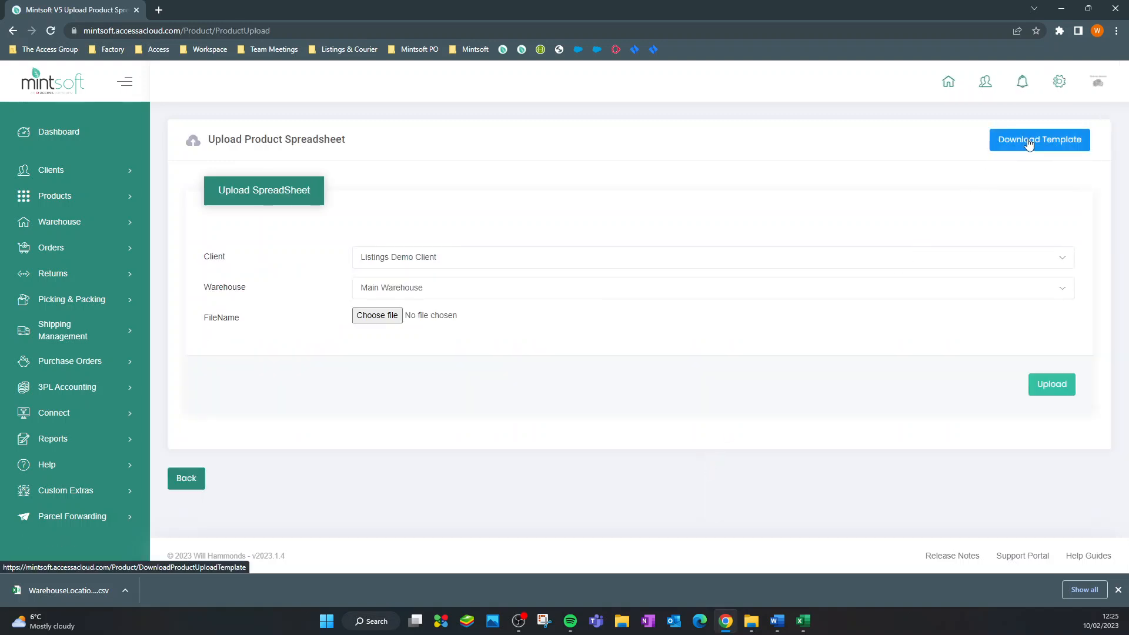
{"action": "left_click", "coordinate": [1028, 145]}
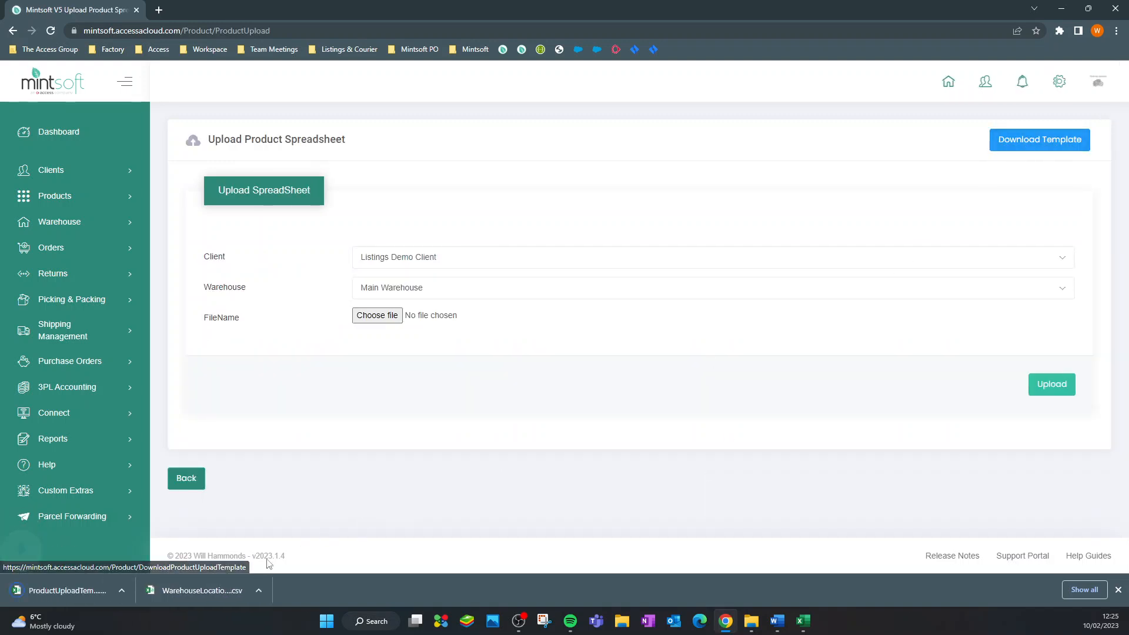
{"action": "left_click", "coordinate": [75, 591]}
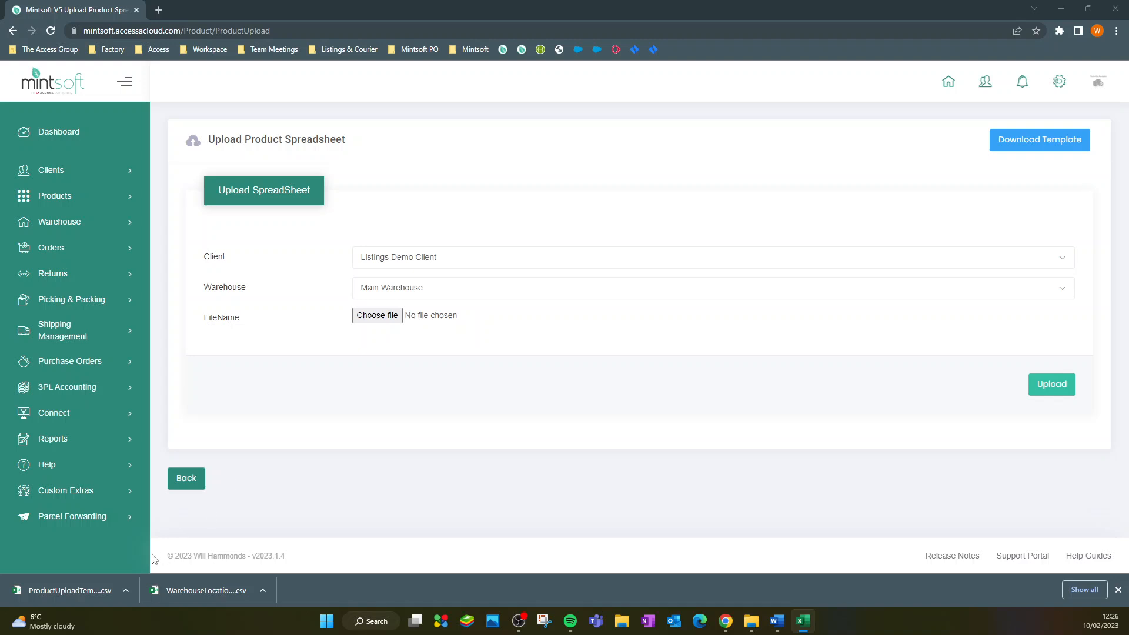
{"action": "left_click", "coordinate": [85, 589]}
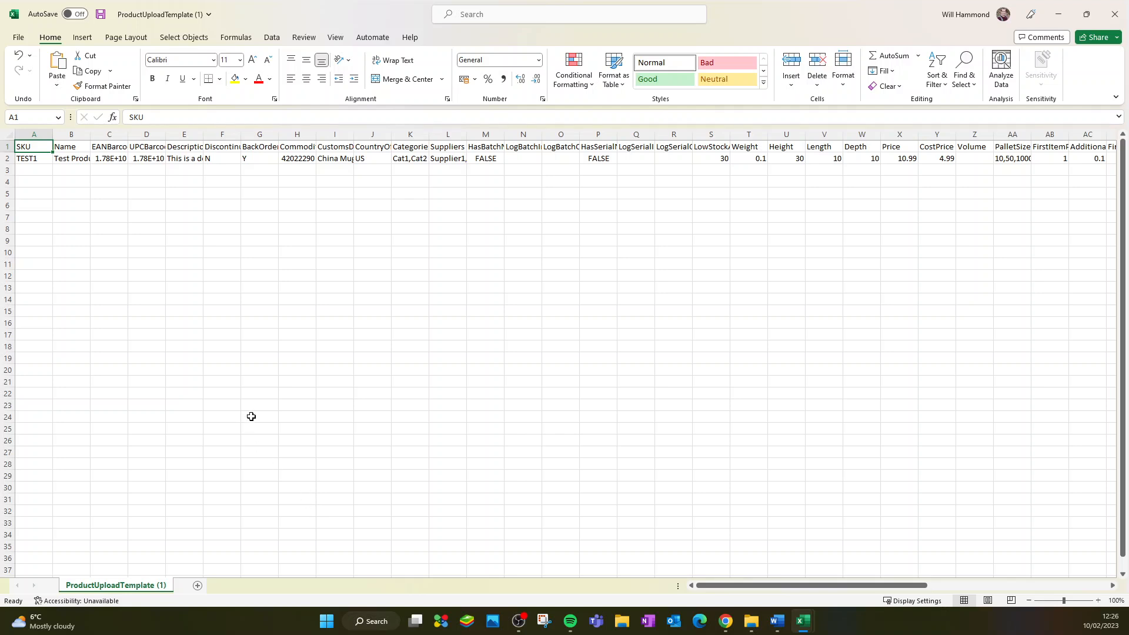
Step: Examine the template's example product row TEST1 and the empty rows below it
{"action": "left_click", "coordinate": [9, 158]}
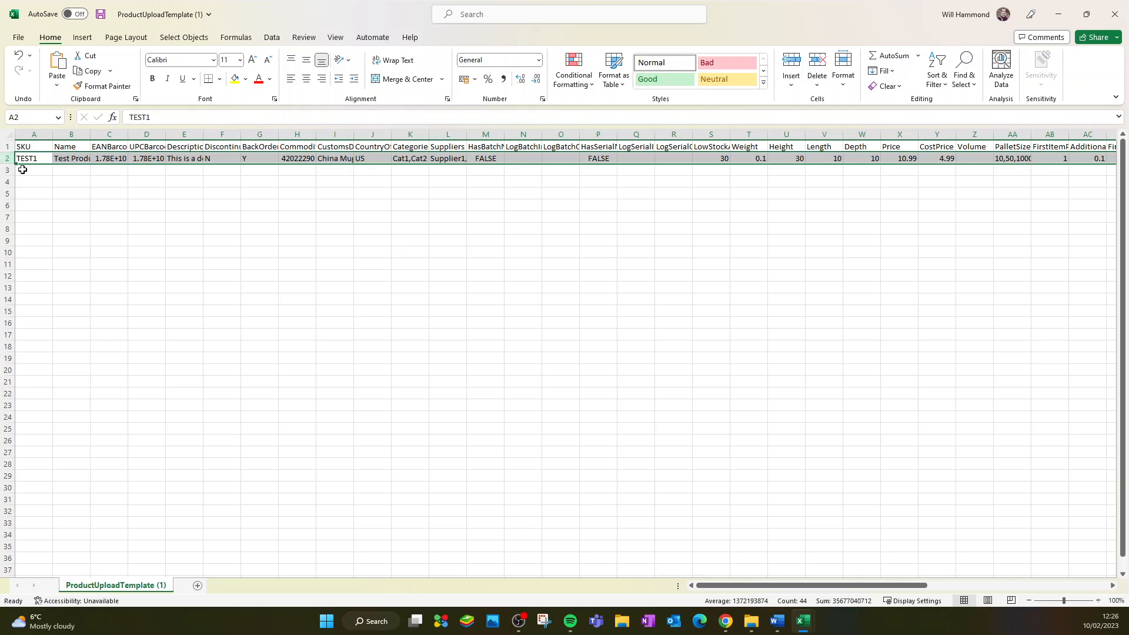
{"action": "mouse_move", "coordinate": [22, 169]}
{"action": "left_mouse_down"}
{"action": "mouse_move", "coordinate": [153, 491]}
{"action": "mouse_move", "coordinate": [752, 518]}
{"action": "left_mouse_up"}
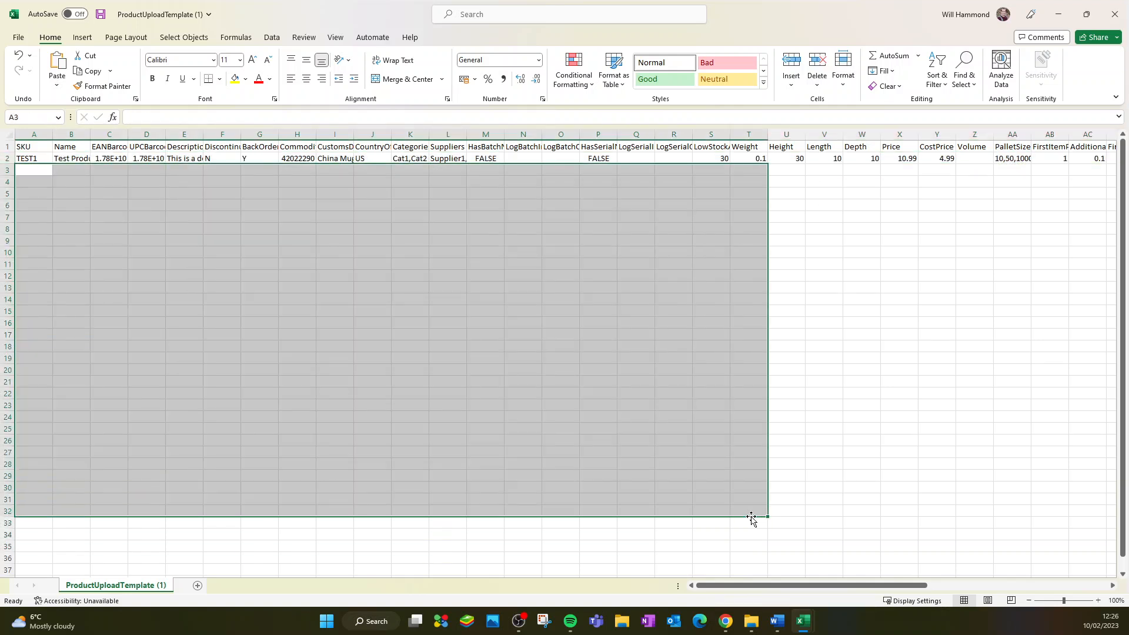
{"action": "left_click", "coordinate": [987, 429]}
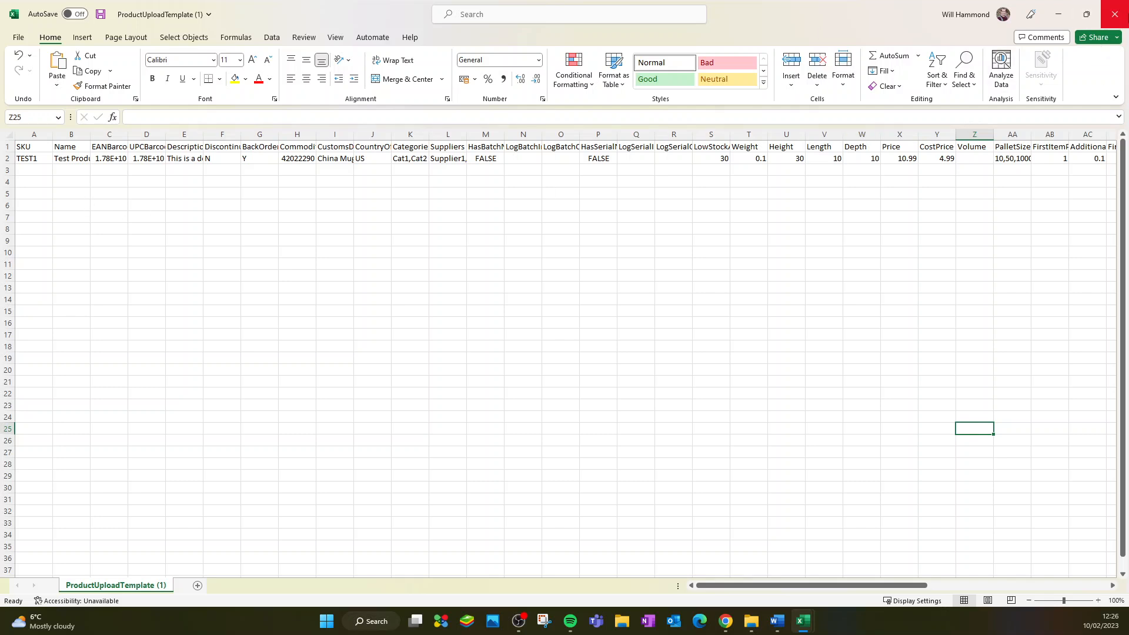
Step: Close the product upload template and the warehouse location template workbooks, discarding any changes
{"action": "left_click", "coordinate": [1116, 15]}
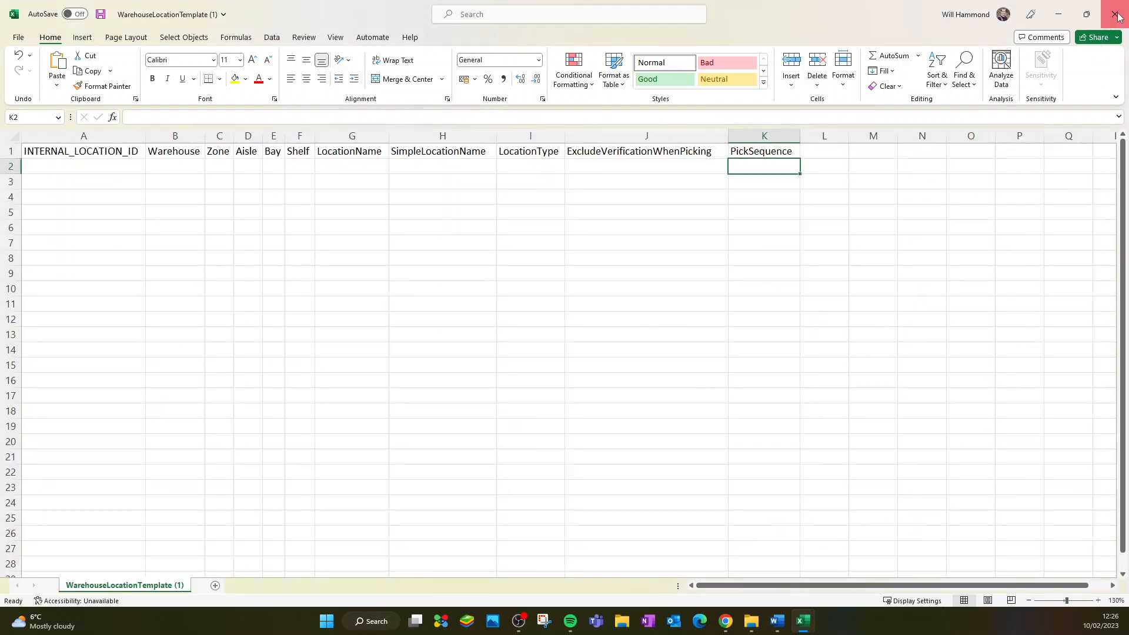
{"action": "left_click", "coordinate": [1116, 15]}
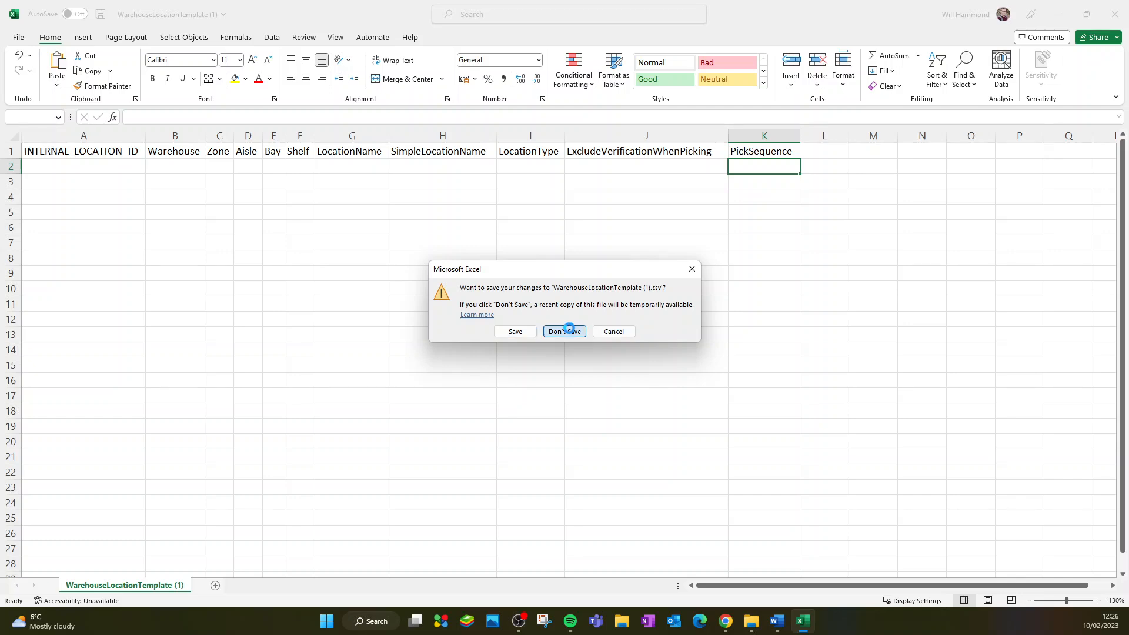
{"action": "left_click", "coordinate": [565, 330]}
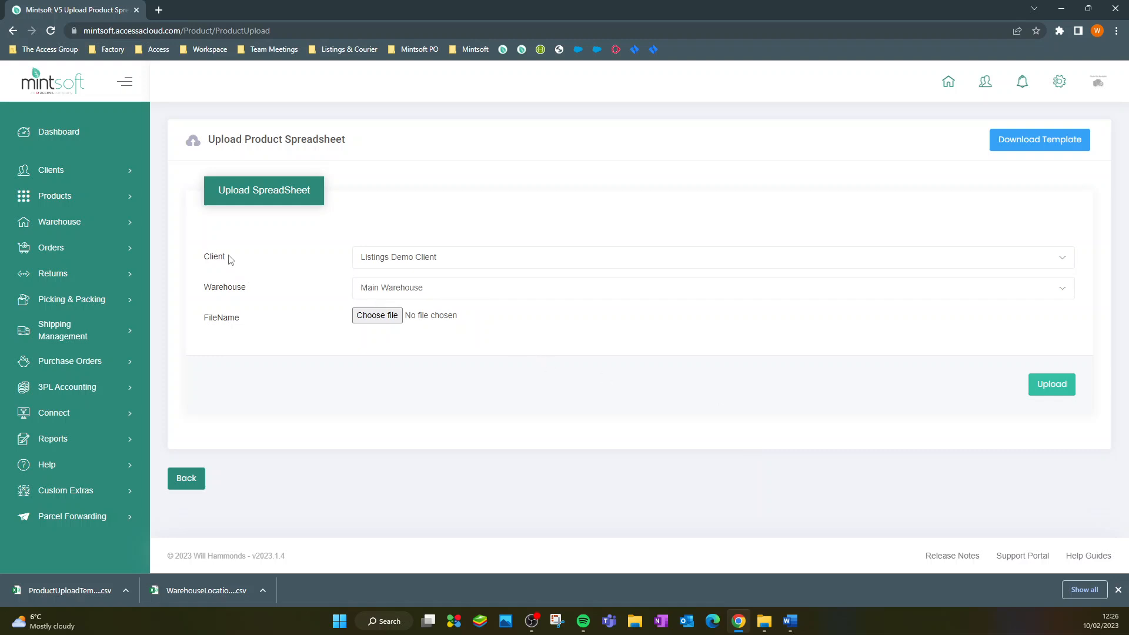
Step: Review the client choices for the product upload and the template types offered for uploading additional product info
{"action": "left_click", "coordinate": [410, 260]}
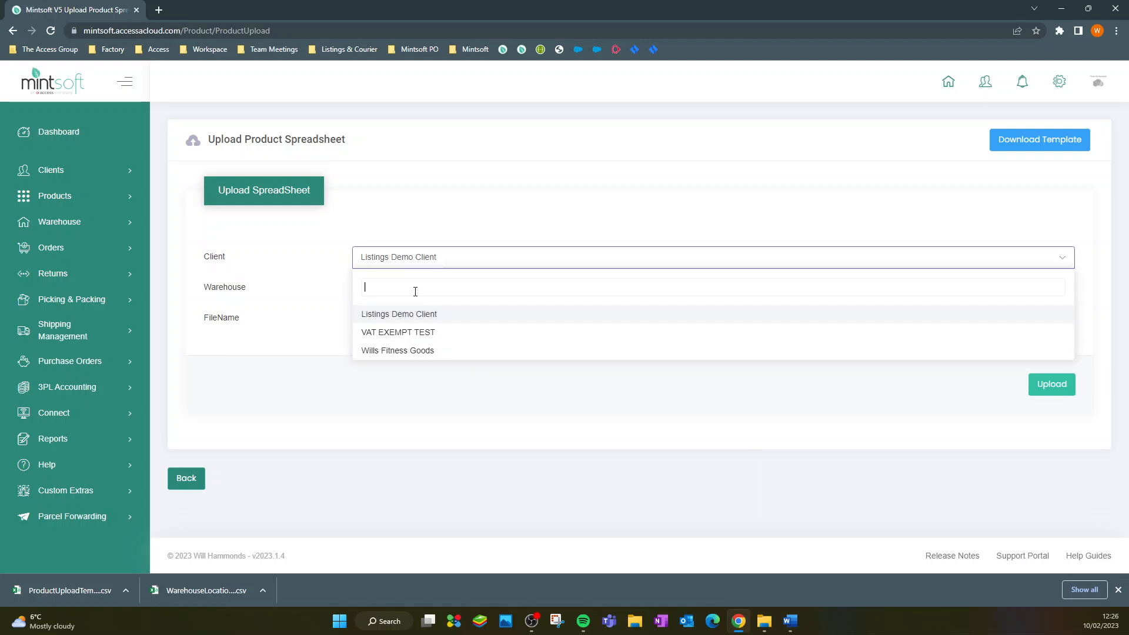
{"action": "left_click", "coordinate": [410, 222]}
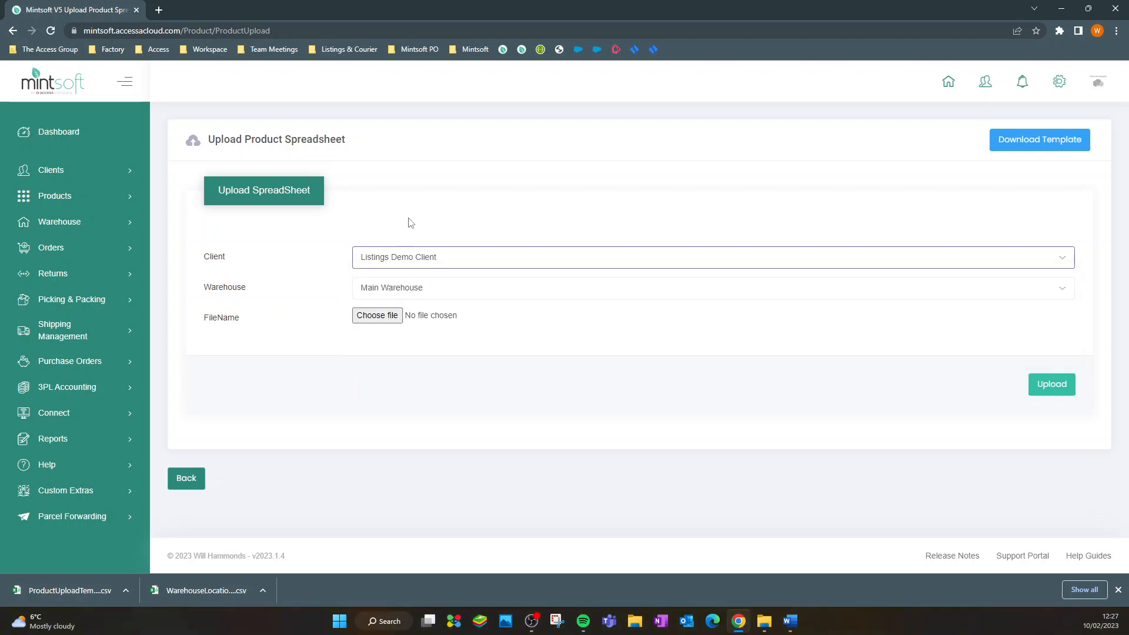
{"action": "left_click", "coordinate": [83, 196]}
{"action": "left_click", "coordinate": [72, 339]}
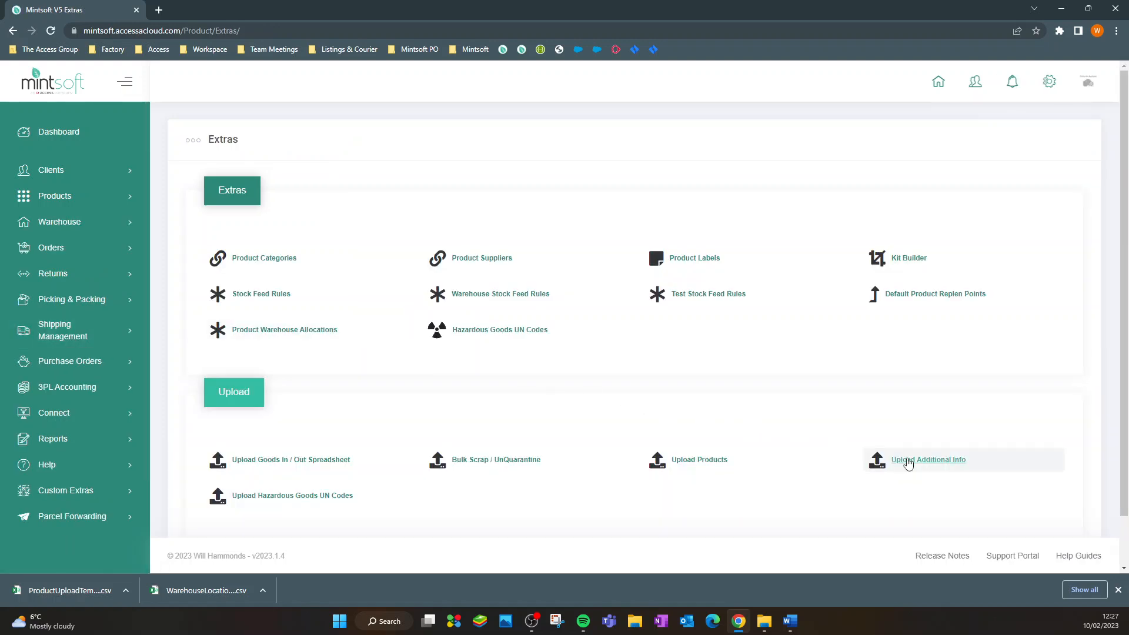
{"action": "left_click", "coordinate": [928, 461]}
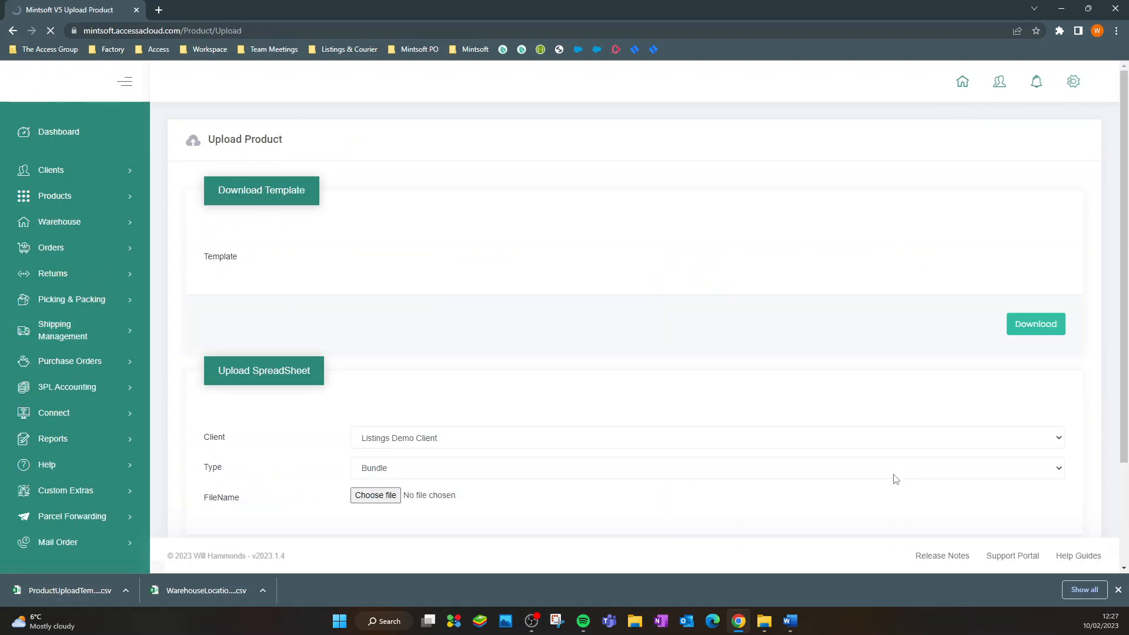
{"action": "left_click", "coordinate": [422, 265]}
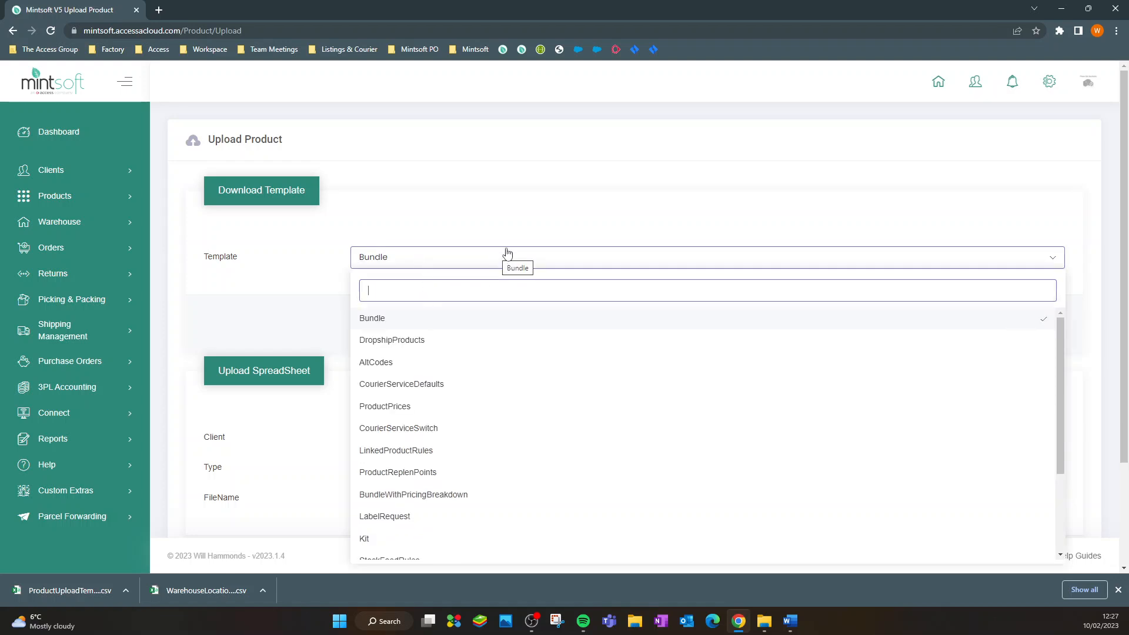
{"action": "scroll", "coordinate": [497, 257], "scroll_direction": "down", "scroll_amount": 1}
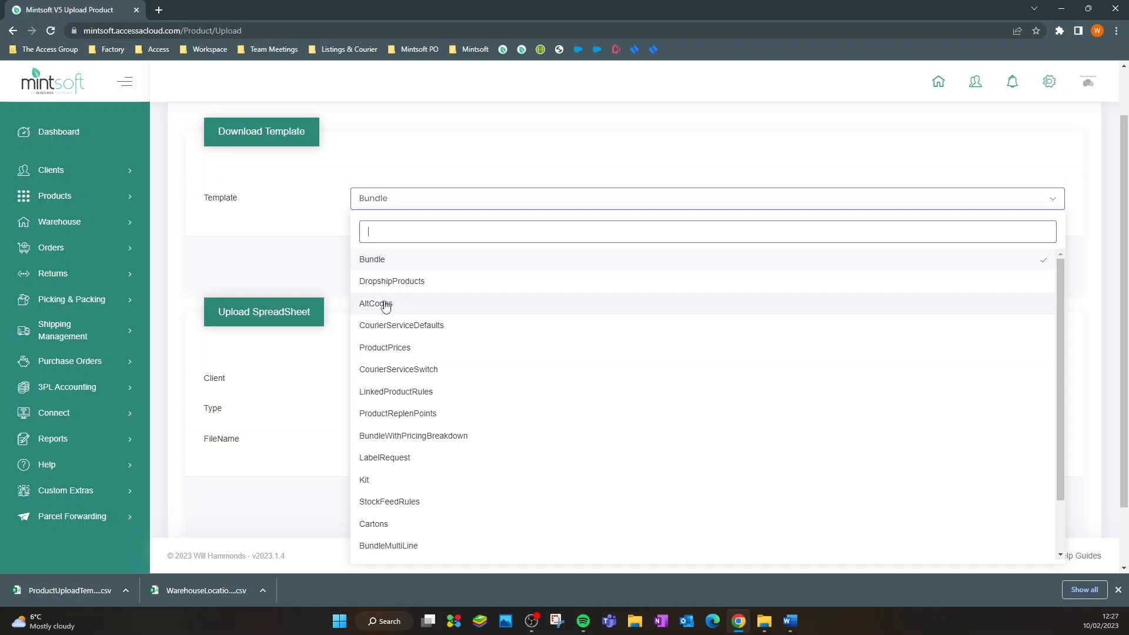
{"action": "left_click", "coordinate": [327, 396]}
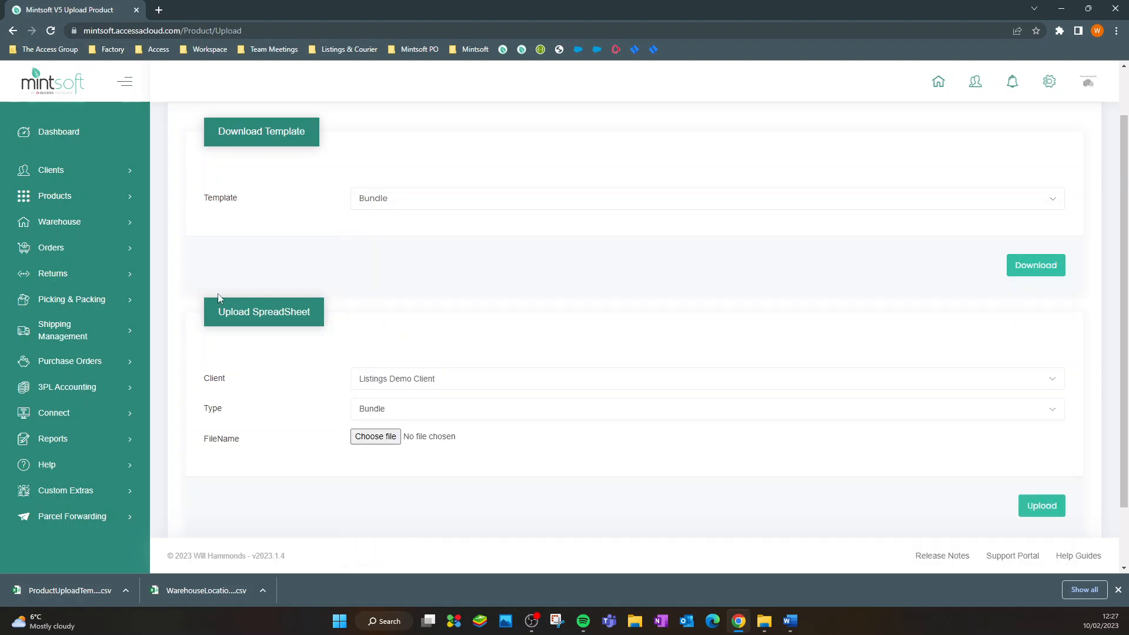
Step: Include bundles in the product overview list and check how many records are displayed
{"action": "left_click", "coordinate": [54, 200]}
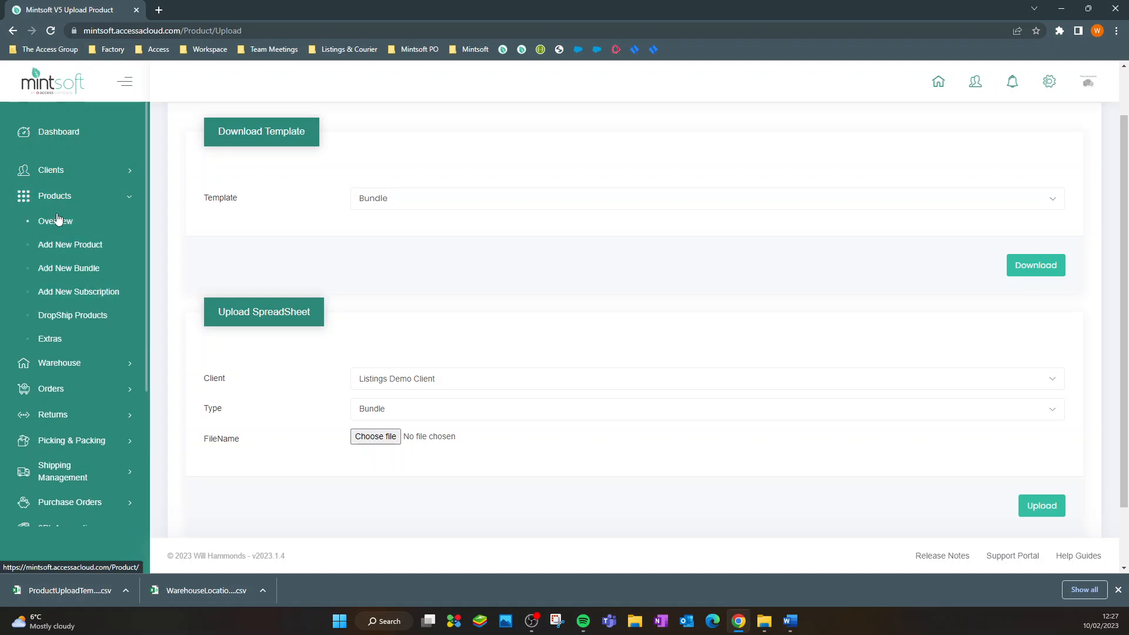
{"action": "left_click", "coordinate": [56, 219]}
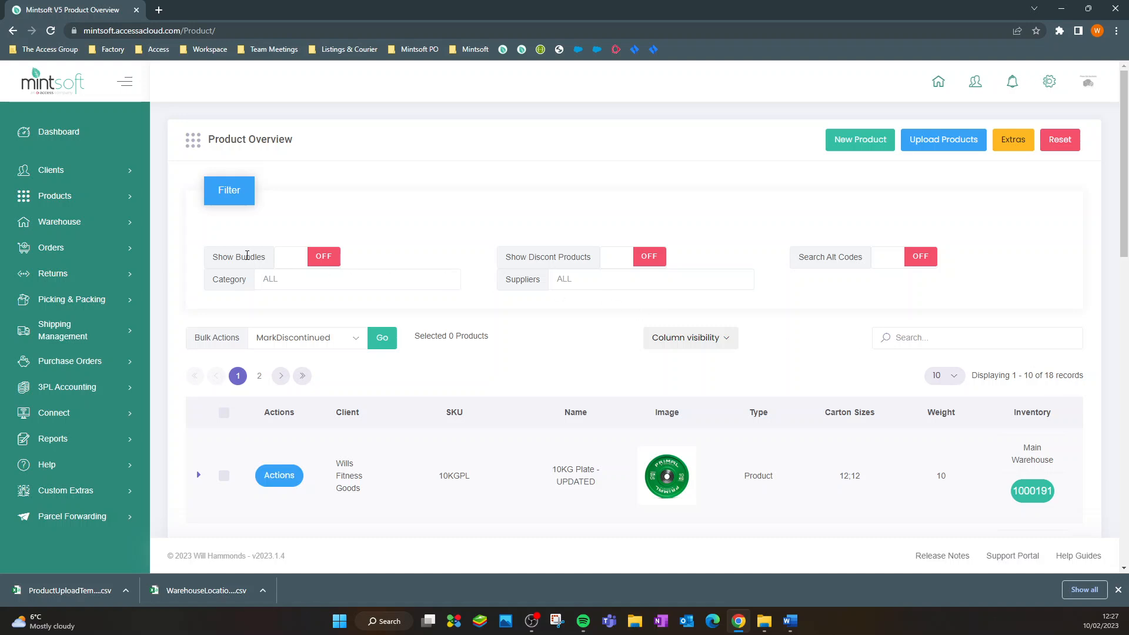
{"action": "left_click", "coordinate": [300, 260]}
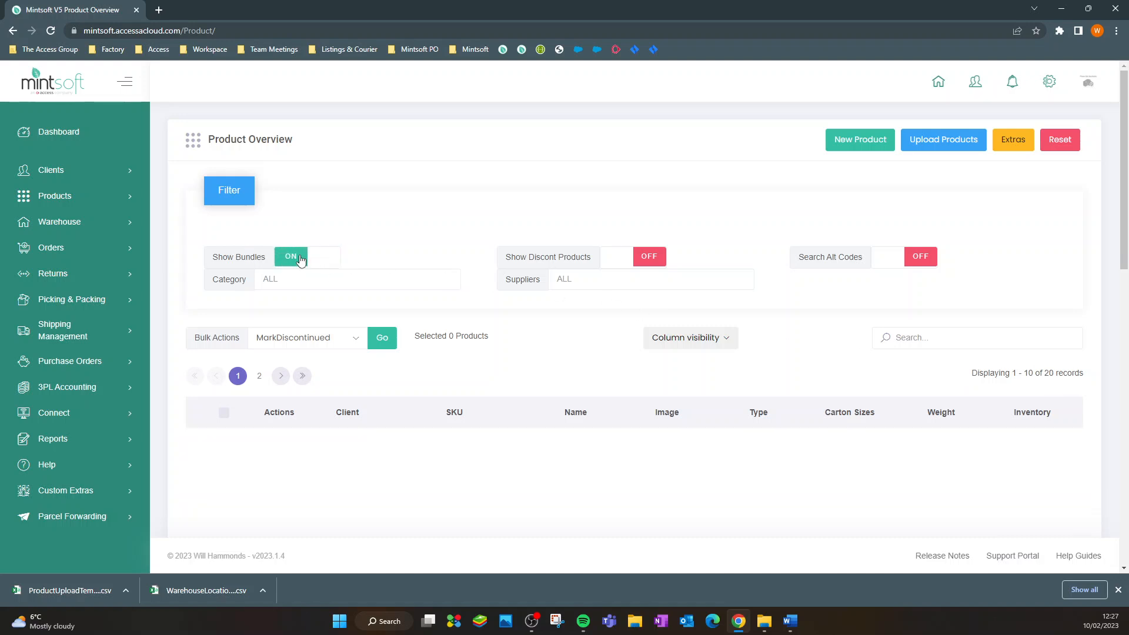
{"action": "left_click_drag", "start_coordinate": [1046, 377], "coordinate": [1093, 382]}
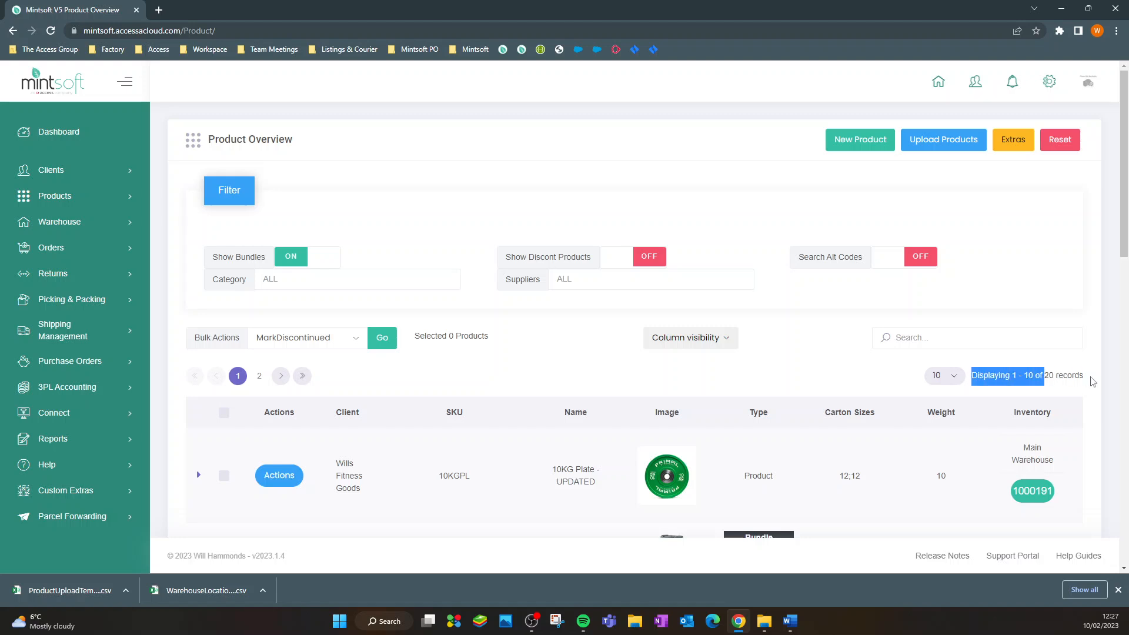
{"action": "left_click", "coordinate": [1083, 377]}
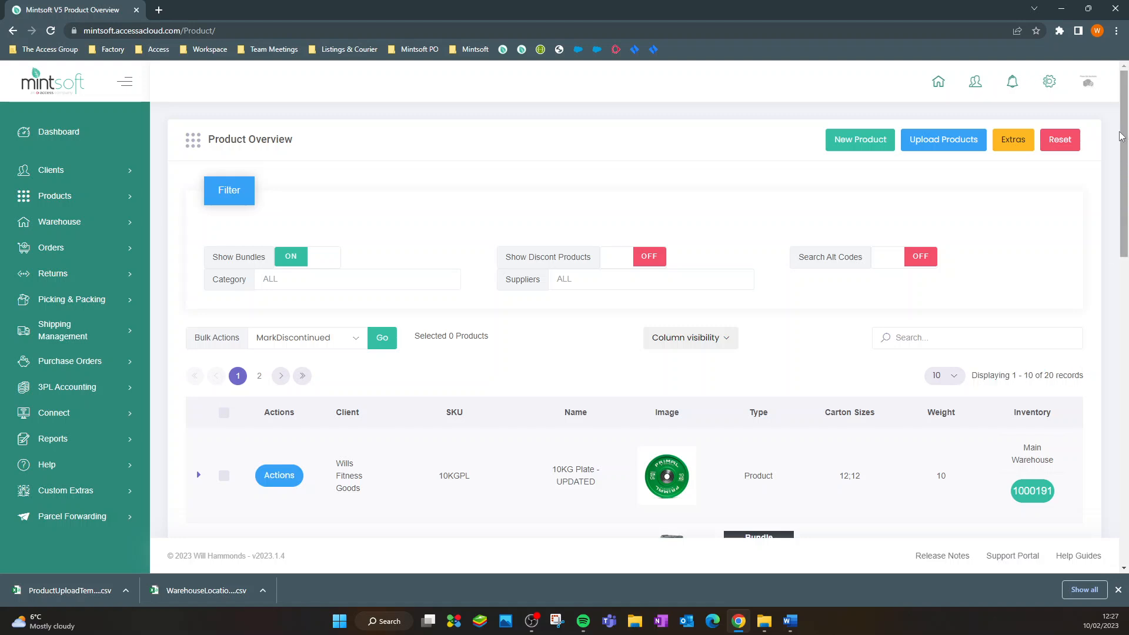
Step: Examine the 200KGPLSET bundle's SKU, its component SKUs and the quantity of each component
{"action": "left_click_drag", "start_coordinate": [1121, 136], "coordinate": [1125, 245]}
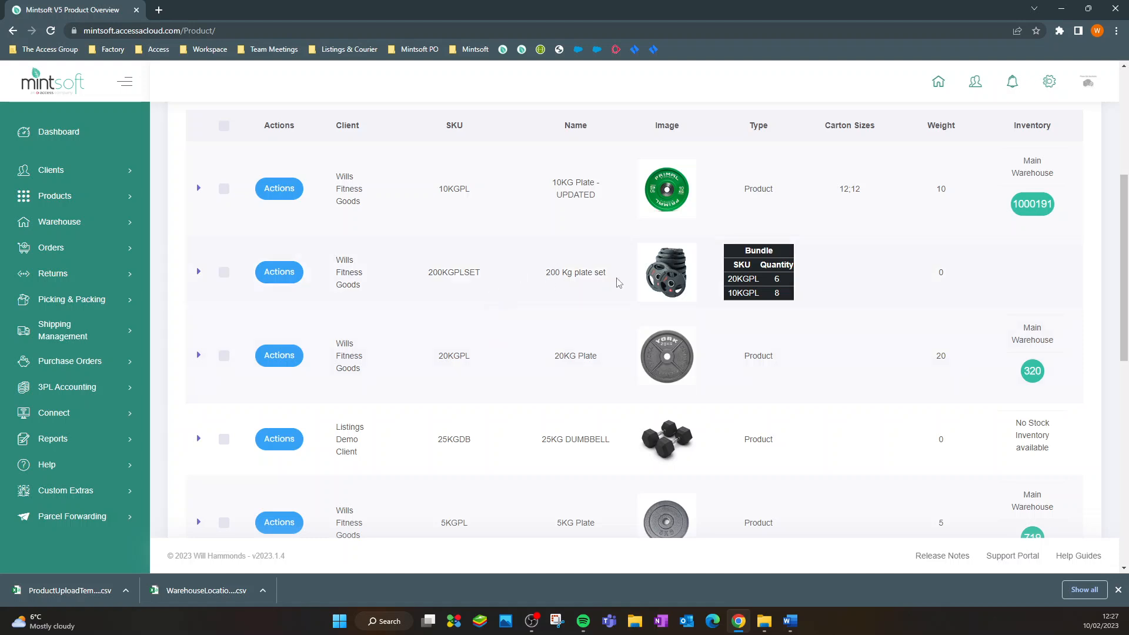
{"action": "left_click_drag", "start_coordinate": [498, 275], "coordinate": [428, 275]}
{"action": "left_click", "coordinate": [442, 284]}
{"action": "double_click", "coordinate": [777, 285]}
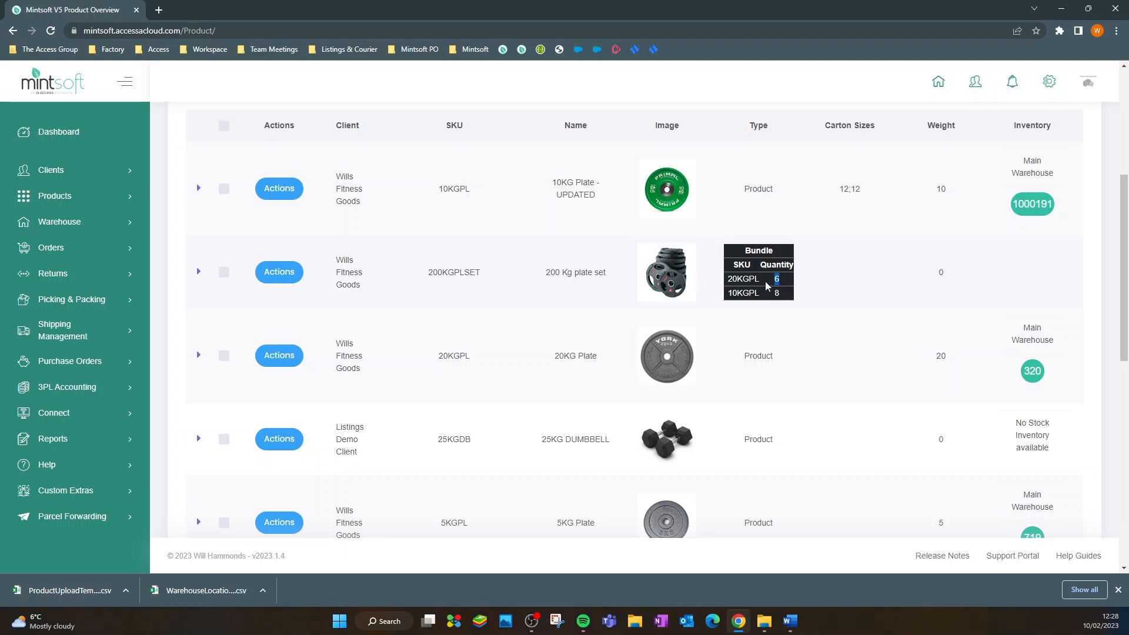
{"action": "left_click_drag", "start_coordinate": [765, 283], "coordinate": [733, 280]}
{"action": "double_click", "coordinate": [776, 293]}
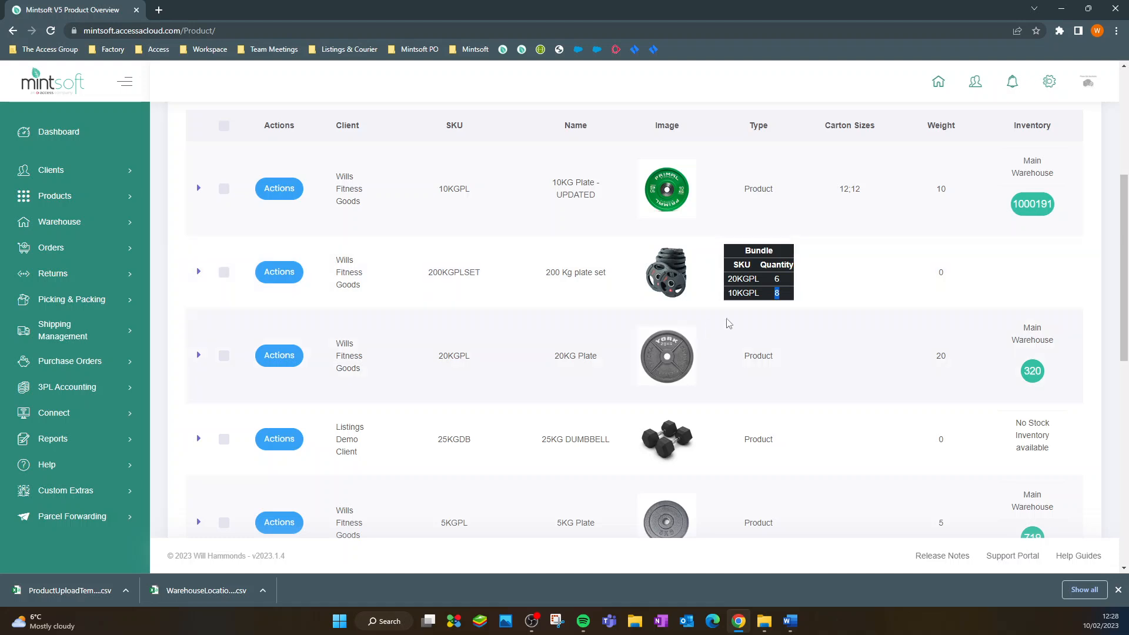
Step: Create a new bundle for Listings Demo Client with "test bundle" as both its SKU and name, and proceed to managing its contents
{"action": "left_click", "coordinate": [762, 311]}
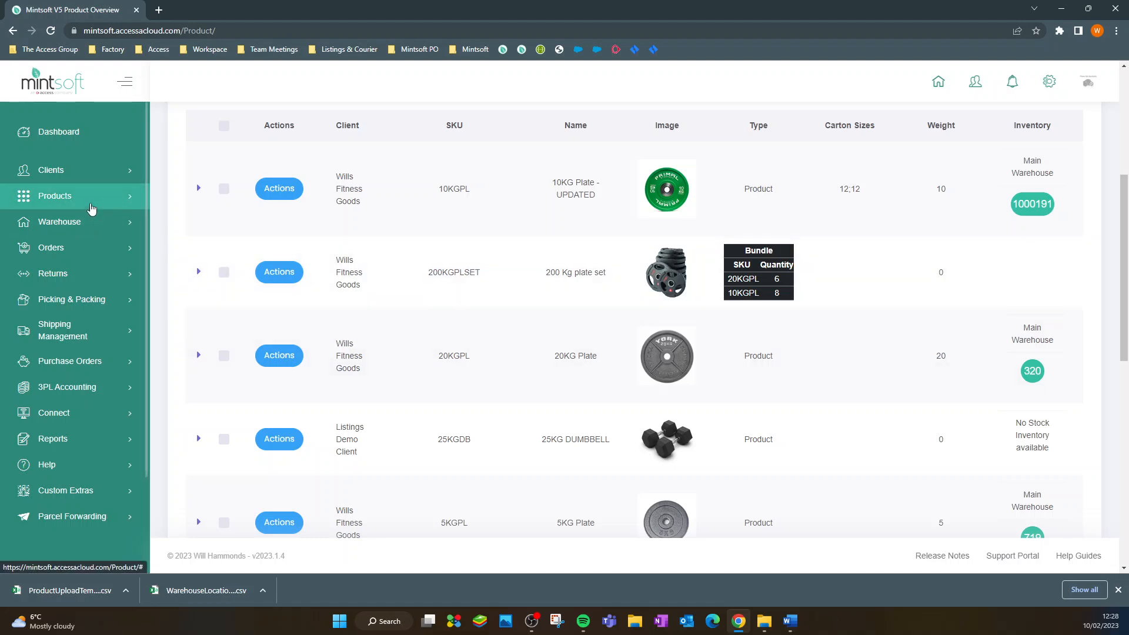
{"action": "left_click", "coordinate": [91, 208]}
{"action": "left_click", "coordinate": [70, 272]}
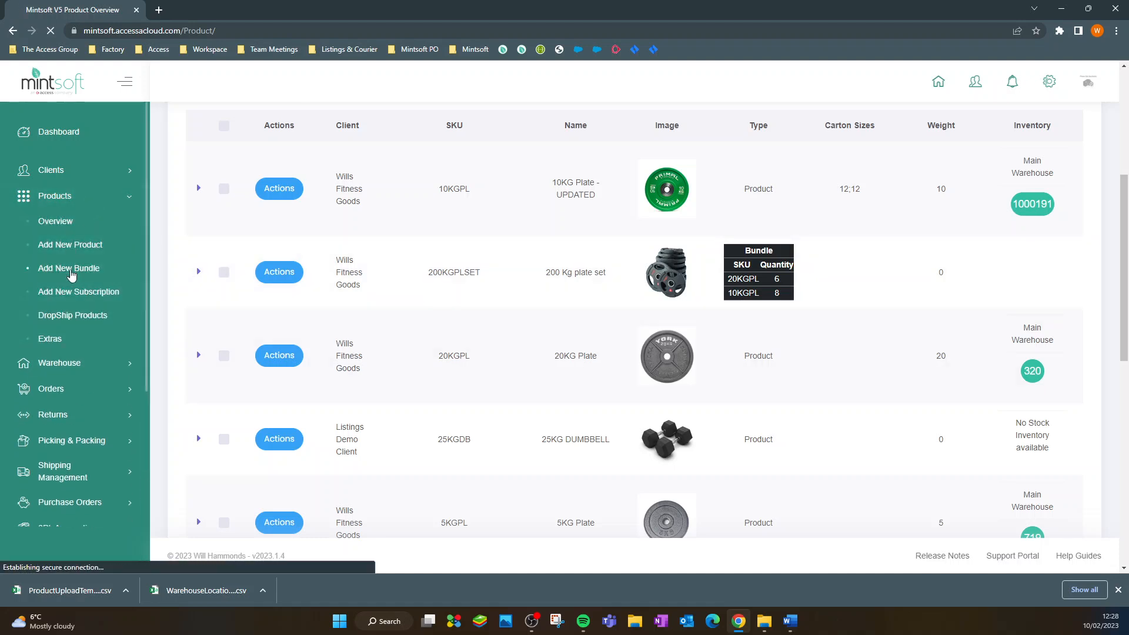
{"action": "left_click", "coordinate": [391, 227]}
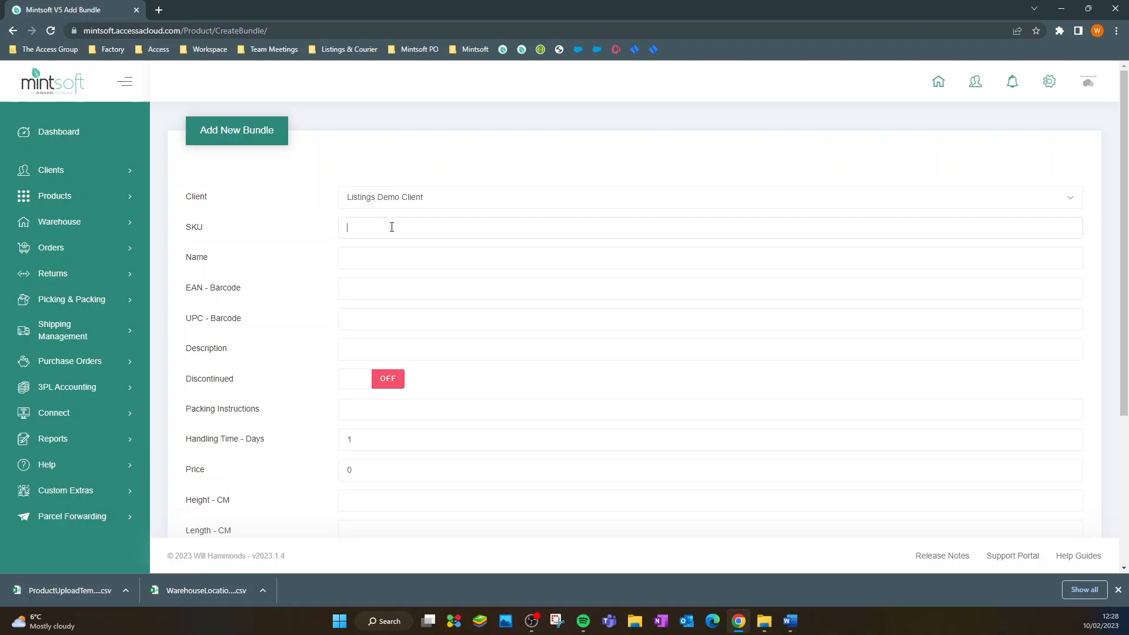
{"action": "type", "text": "test bundle"}
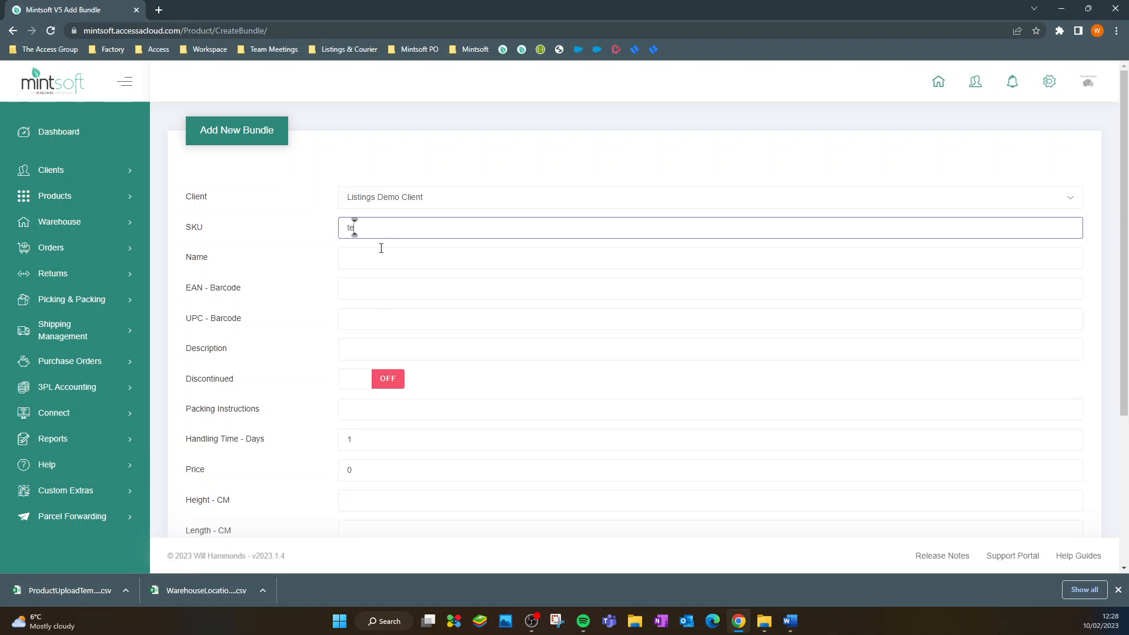
{"action": "key", "text": "Tab"}
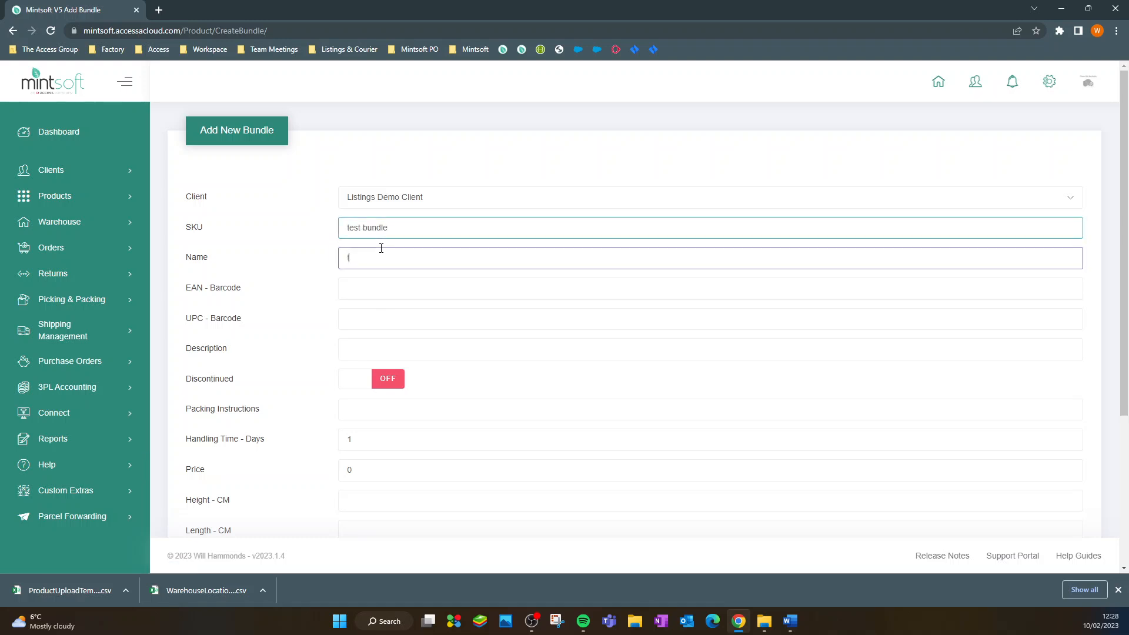
{"action": "type", "text": "test bundle"}
{"action": "scroll", "coordinate": [381, 248], "scroll_direction": "down", "scroll_amount": 5}
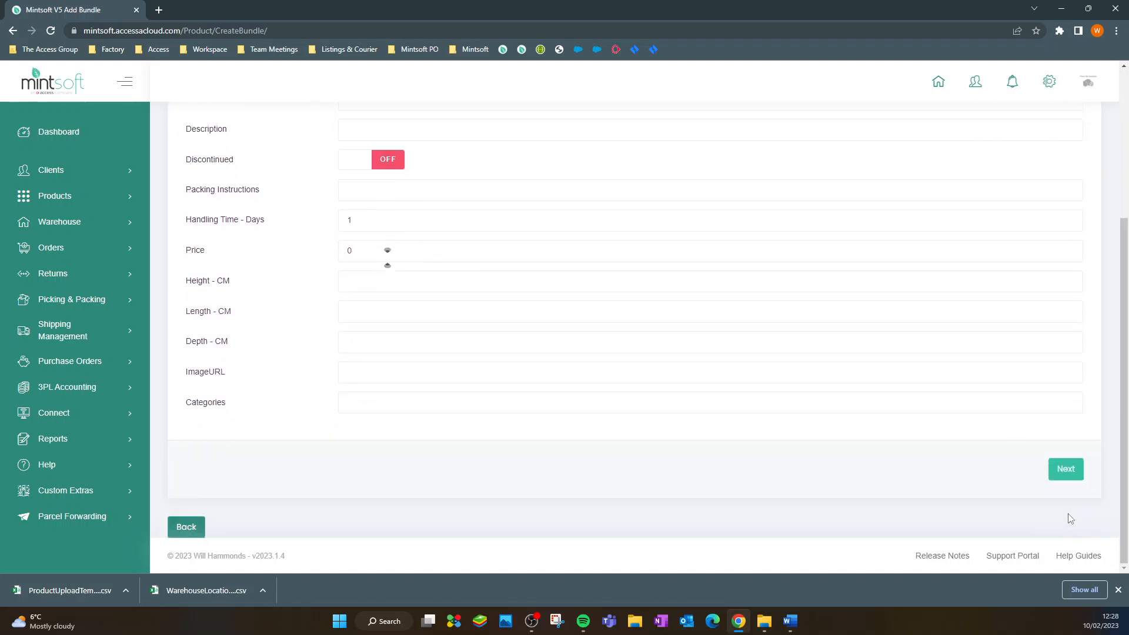
{"action": "left_click", "coordinate": [1068, 471]}
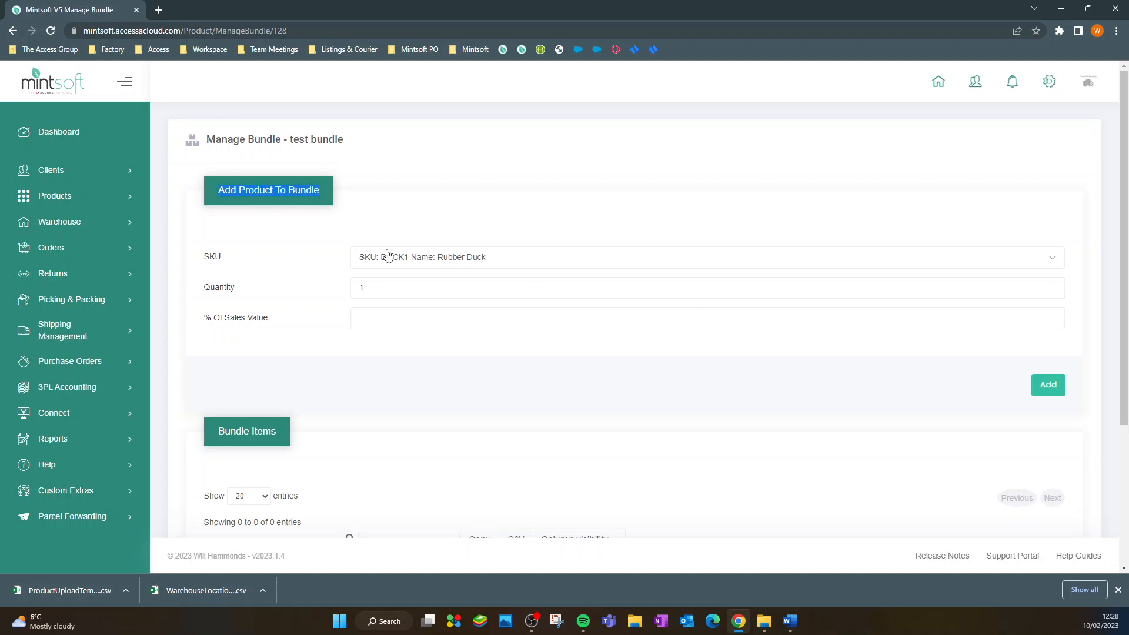
Step: Add the FRIS Frisbee with quantity 5 and the DUCK1 Rubber Duck with quantity 3 to the test bundle
{"action": "left_click", "coordinate": [429, 262]}
{"action": "left_click", "coordinate": [461, 351]}
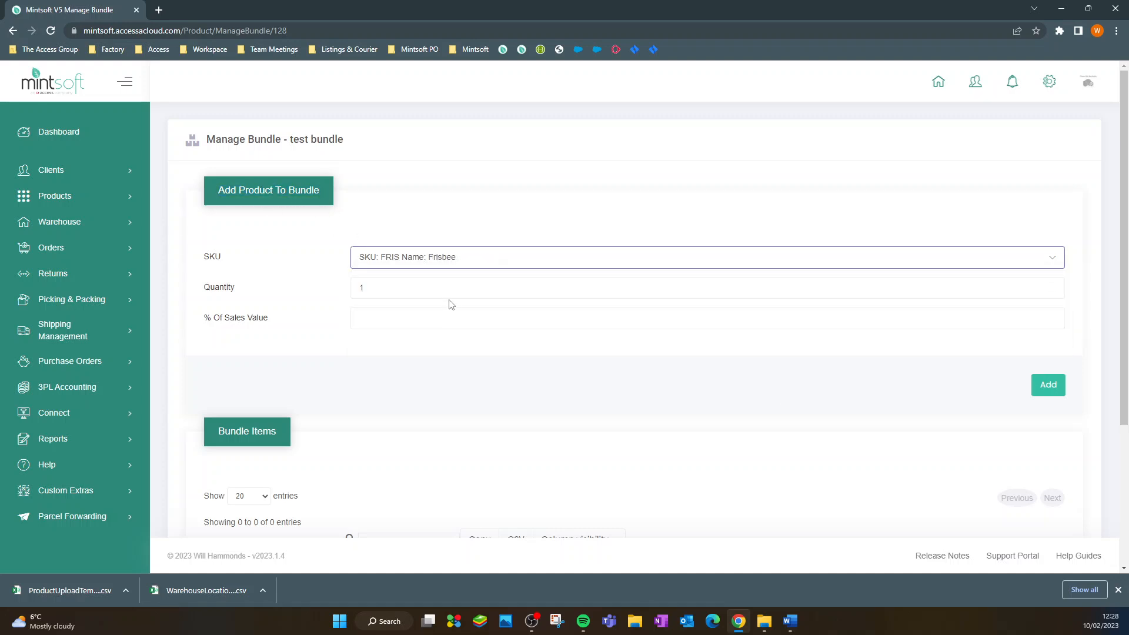
{"action": "left_click_drag", "start_coordinate": [374, 290], "coordinate": [343, 292]}
{"action": "type", "text": "5"}
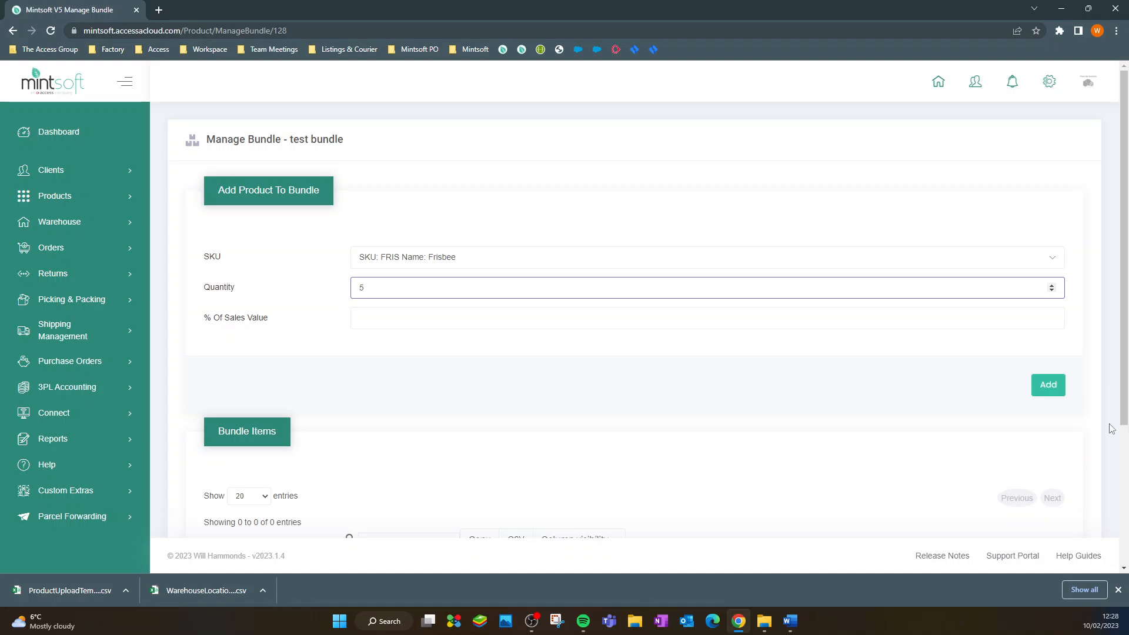
{"action": "left_click", "coordinate": [1053, 385]}
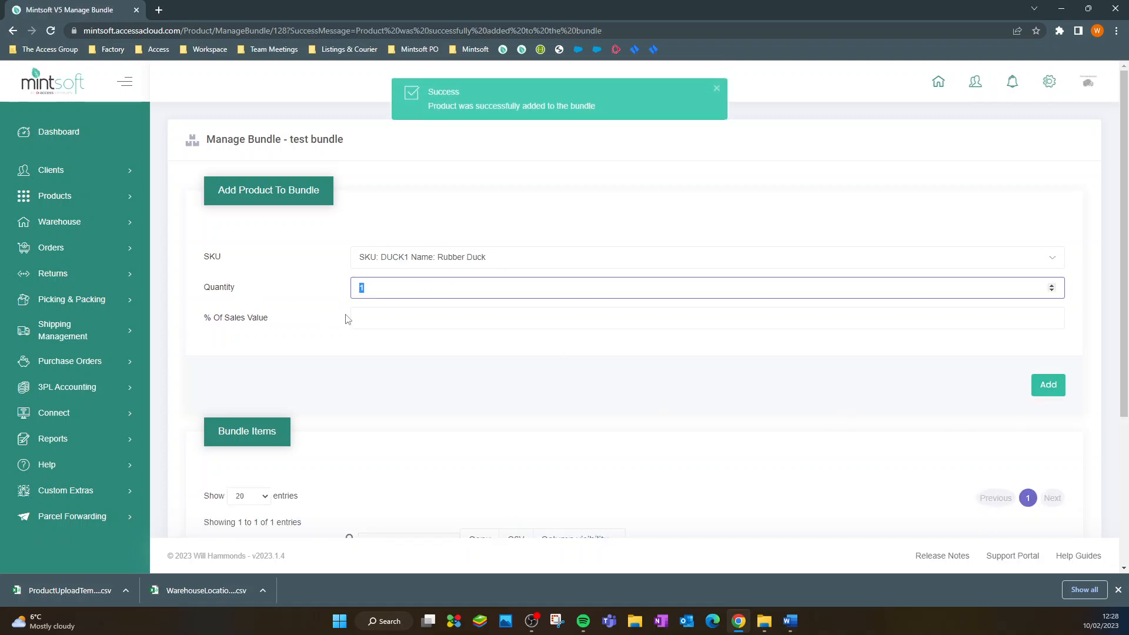
{"action": "left_click", "coordinate": [1056, 385]}
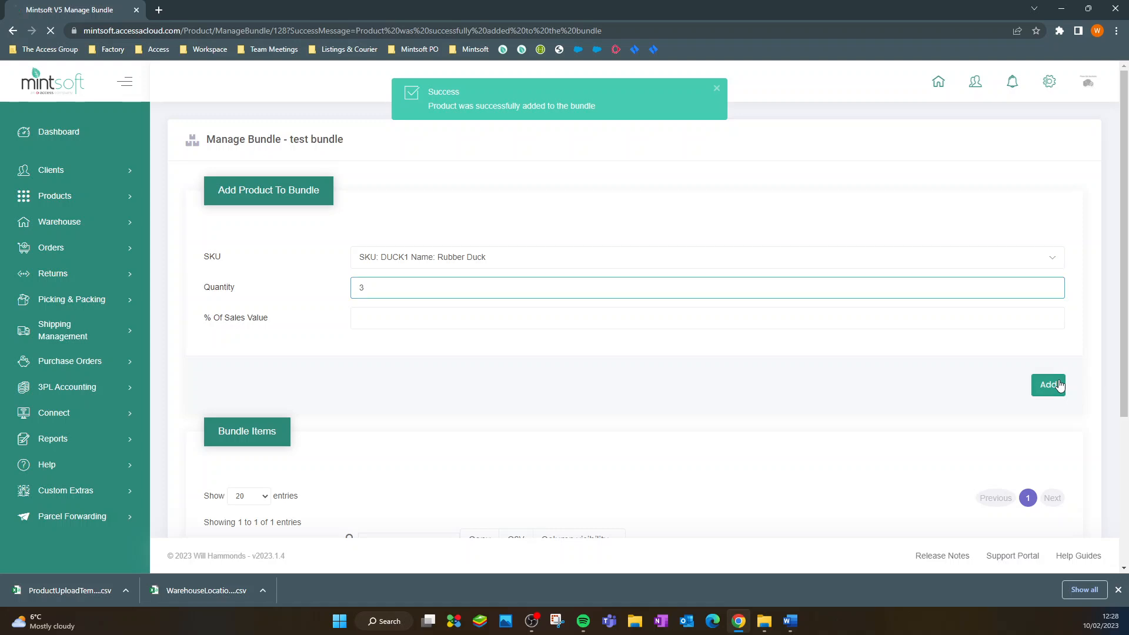
{"action": "left_click_drag", "start_coordinate": [1122, 222], "coordinate": [1122, 328]}
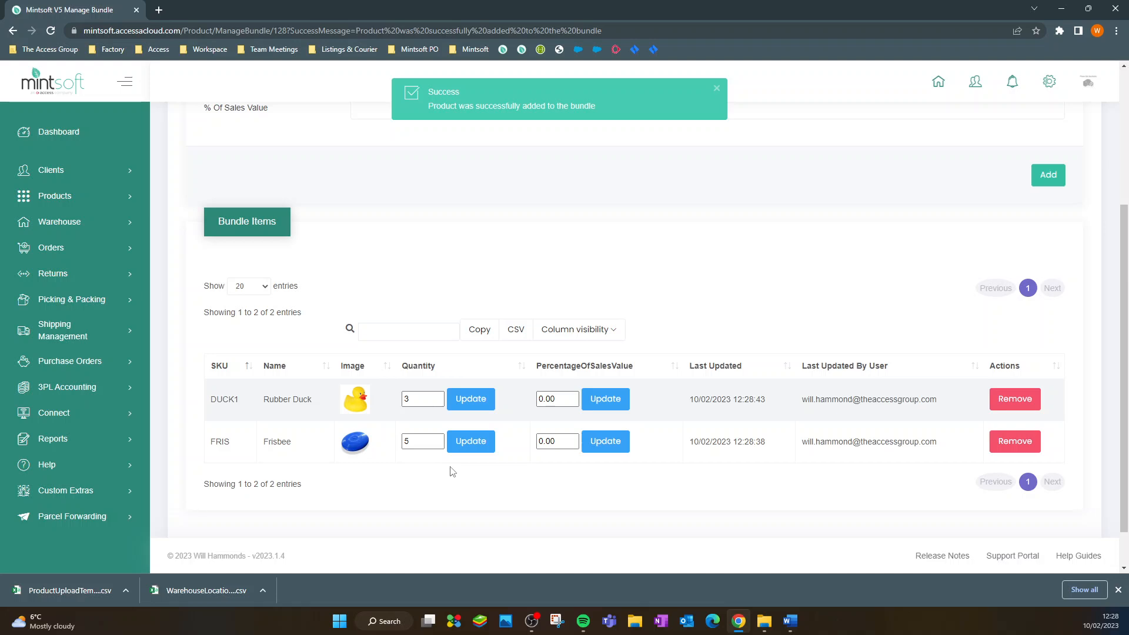
Step: Show up to 1000 records in the product overview and check the test bundle's entry and its components
{"action": "left_click", "coordinate": [59, 195]}
{"action": "left_click", "coordinate": [87, 221]}
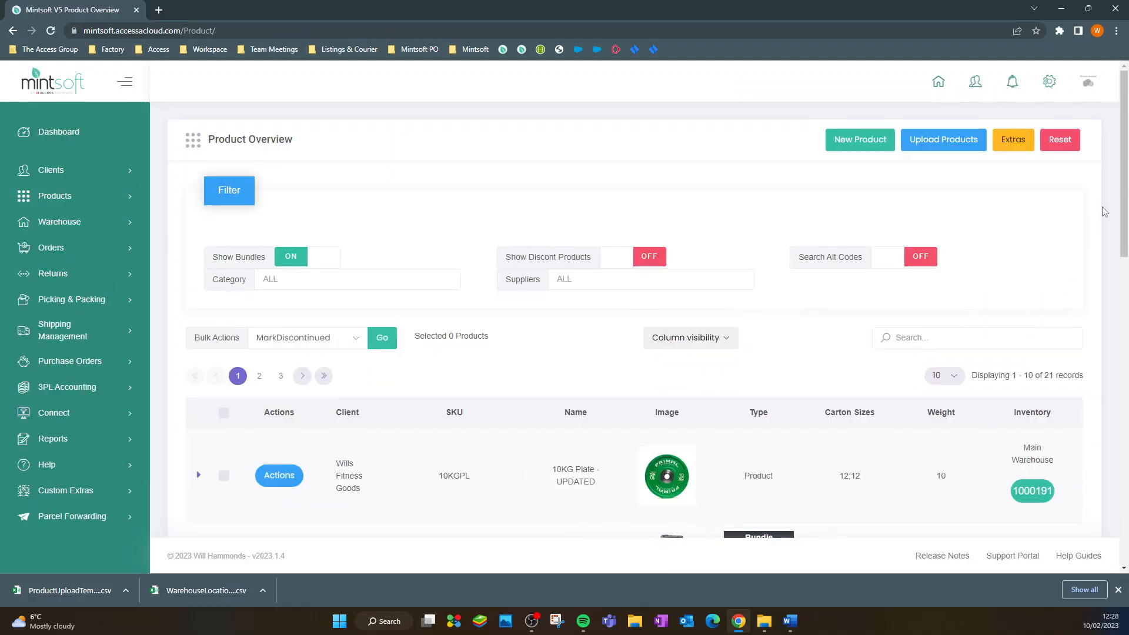
{"action": "left_click", "coordinate": [943, 375]}
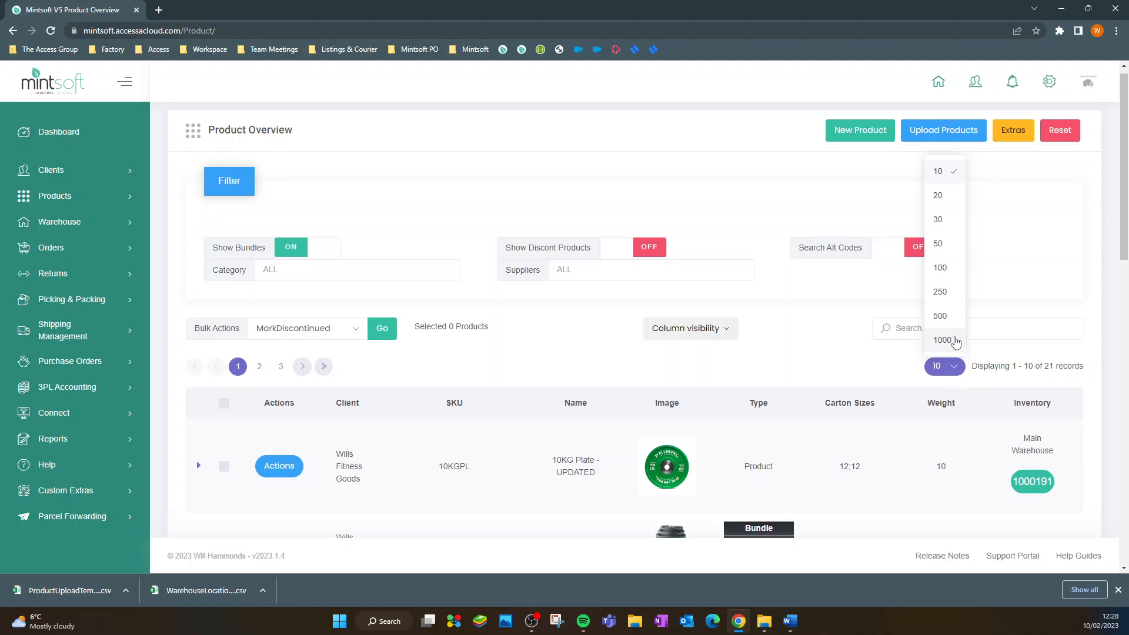
{"action": "left_click", "coordinate": [943, 340]}
{"action": "scroll", "coordinate": [1111, 253], "scroll_direction": "down", "scroll_amount": 5}
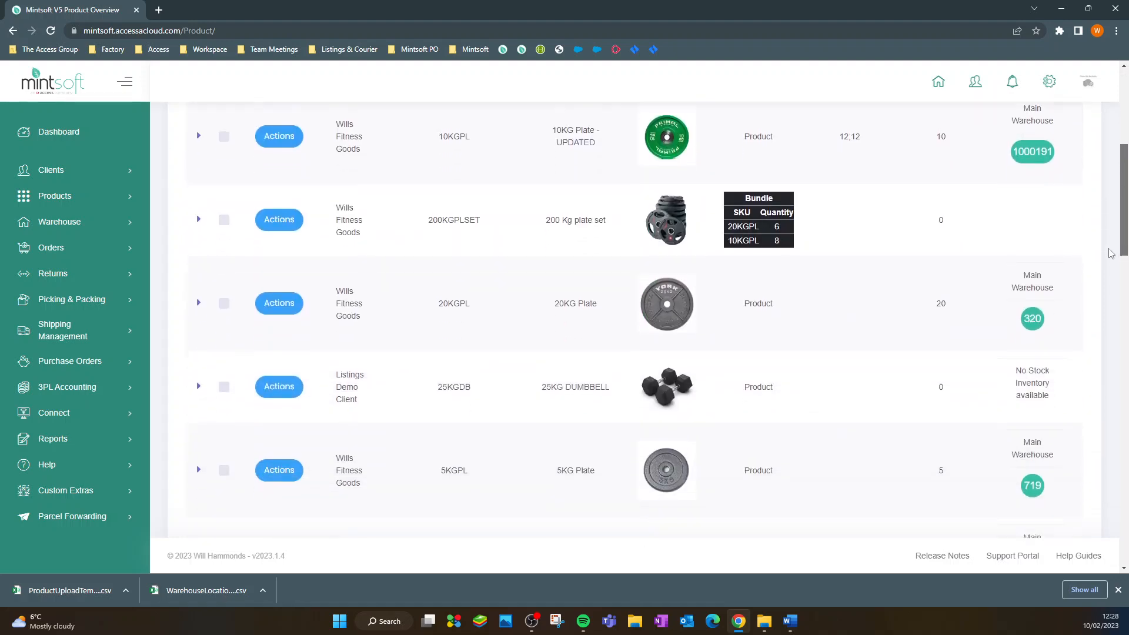
{"action": "scroll", "coordinate": [1111, 253], "scroll_direction": "down", "scroll_amount": 10}
{"action": "scroll", "coordinate": [1091, 451], "scroll_direction": "down", "scroll_amount": 10}
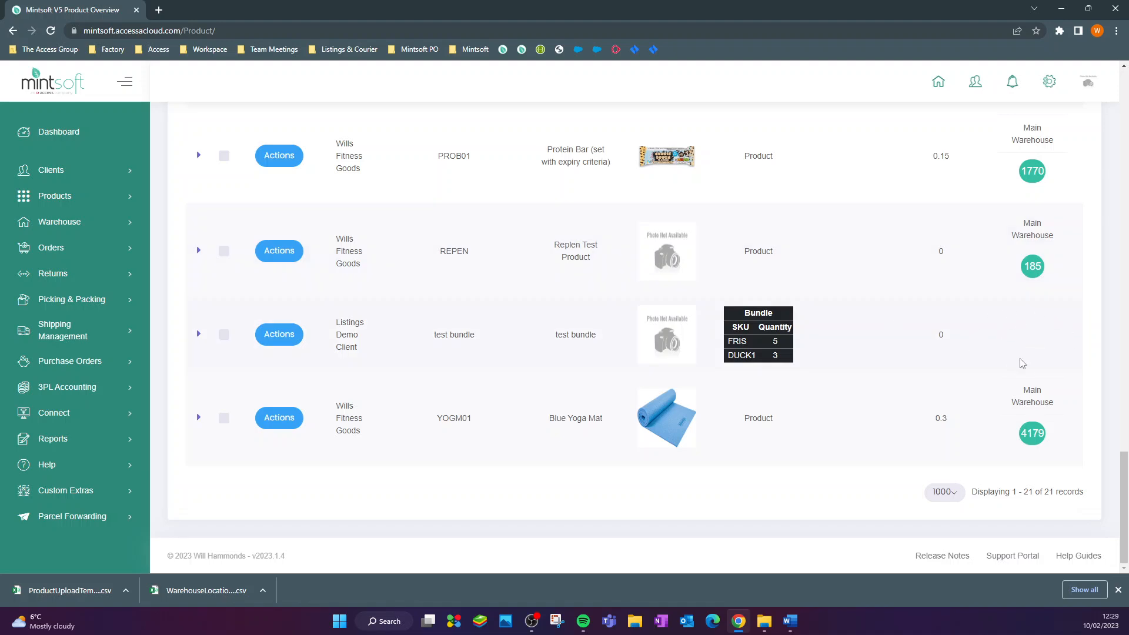
Step: Enable ShowBundlesInProductOverviewByDefault and ShowBundleInfoInProductOverview in the product overview defaults of the user settings, and save them
{"action": "scroll", "coordinate": [1019, 340], "scroll_direction": "up", "scroll_amount": 20}
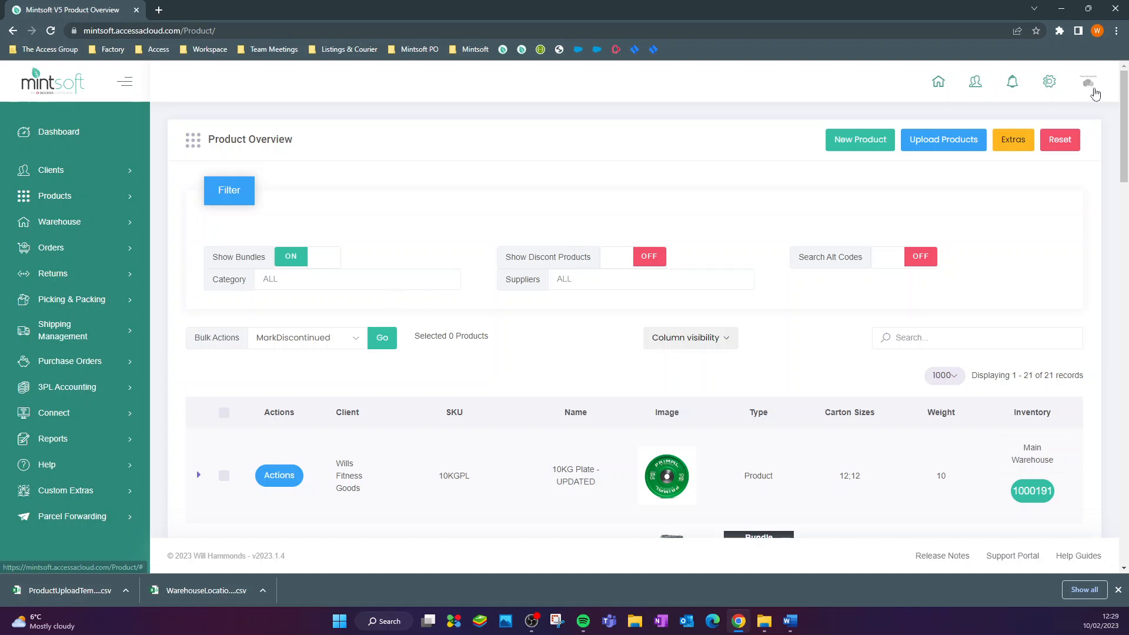
{"action": "left_click", "coordinate": [1089, 85]}
{"action": "left_click", "coordinate": [911, 197]}
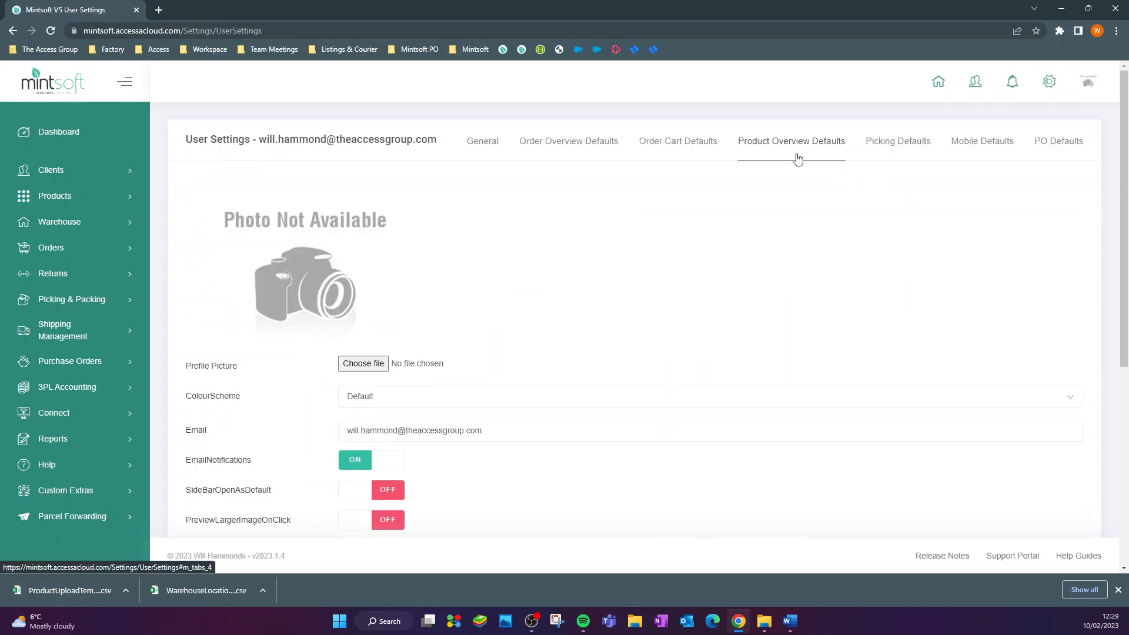
{"action": "left_click", "coordinate": [799, 154]}
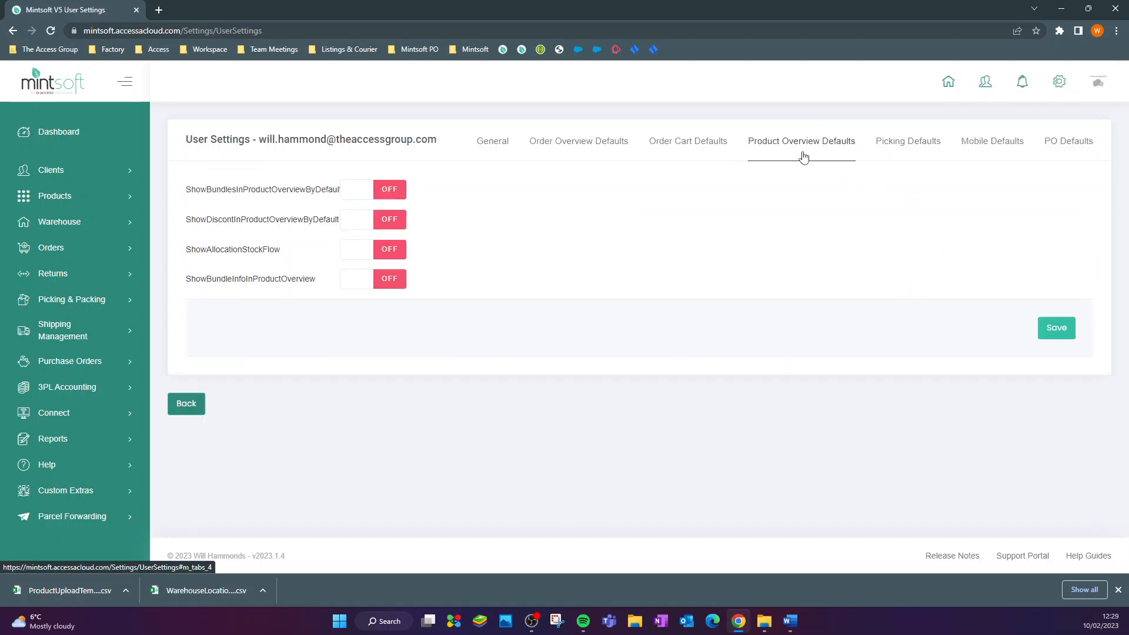
{"action": "left_click", "coordinate": [365, 191]}
{"action": "left_click", "coordinate": [372, 280]}
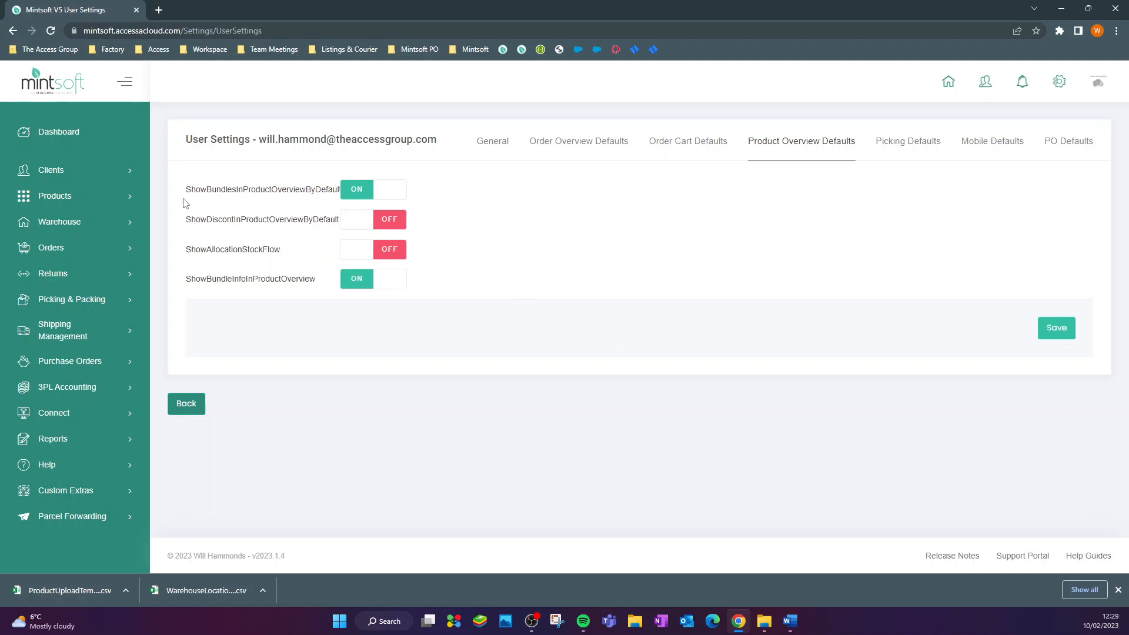
{"action": "left_click_drag", "start_coordinate": [191, 189], "coordinate": [333, 195]}
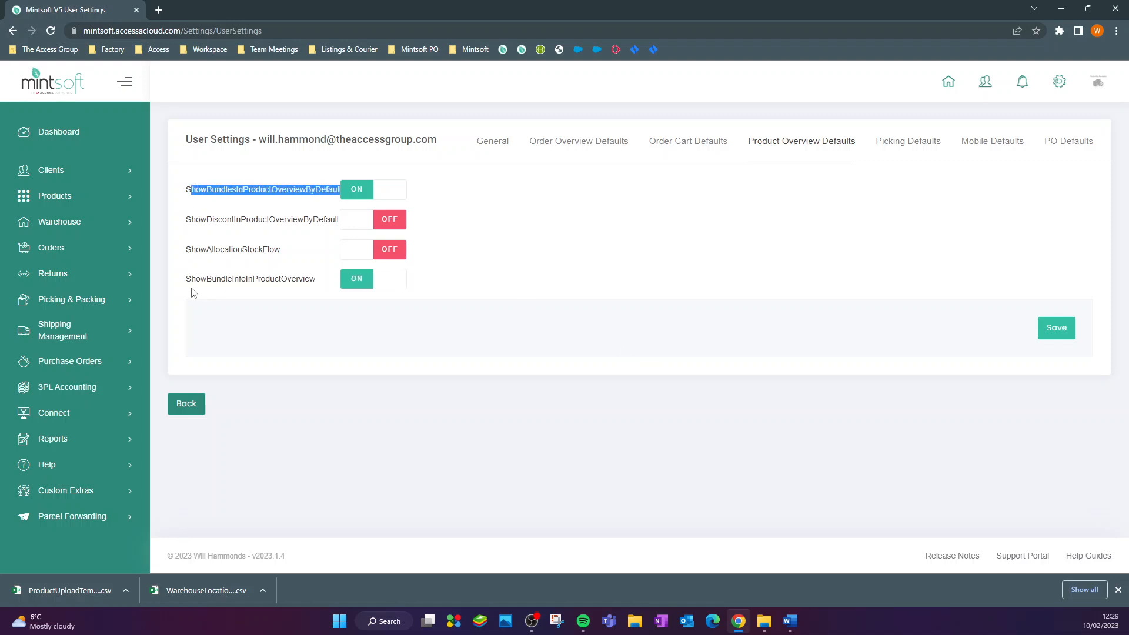
{"action": "left_click_drag", "start_coordinate": [186, 280], "coordinate": [316, 287]}
{"action": "left_click", "coordinate": [439, 390]}
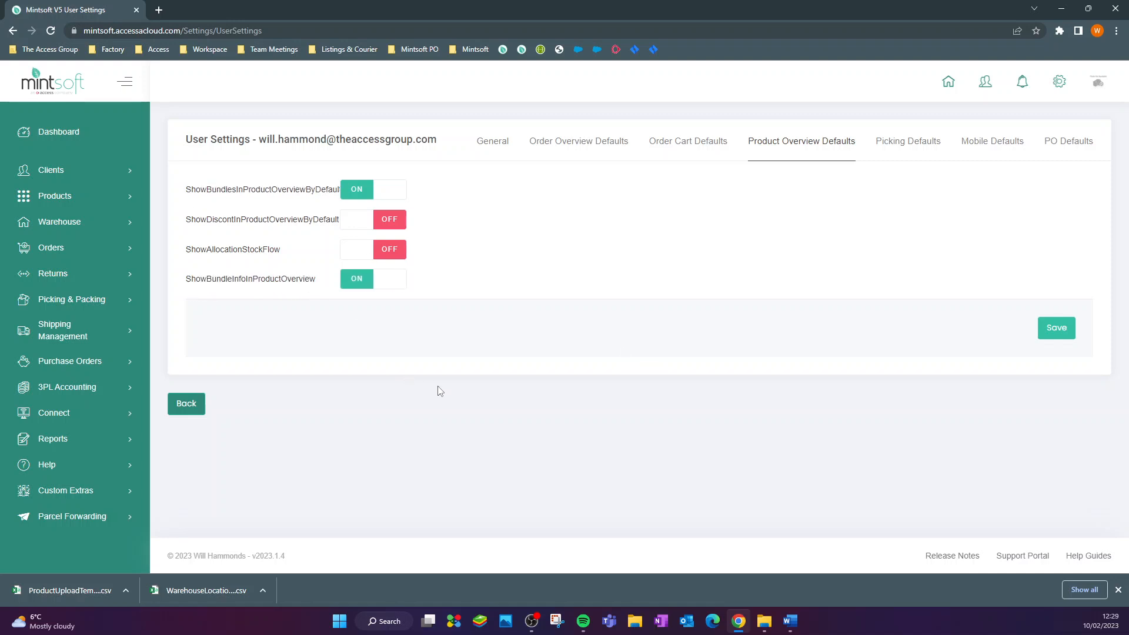
{"action": "left_click", "coordinate": [1059, 337]}
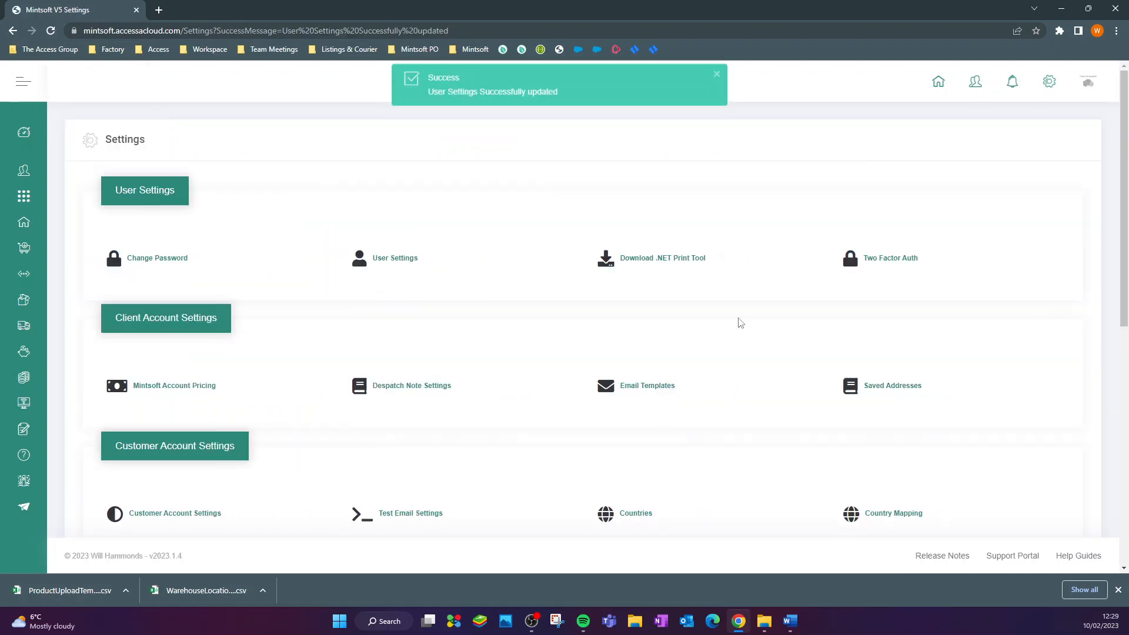
Step: Return to the product overview and examine the 200KGPLSET bundle's component quantities and its available inventory per warehouse
{"action": "mouse_move", "coordinate": [22, 219]}
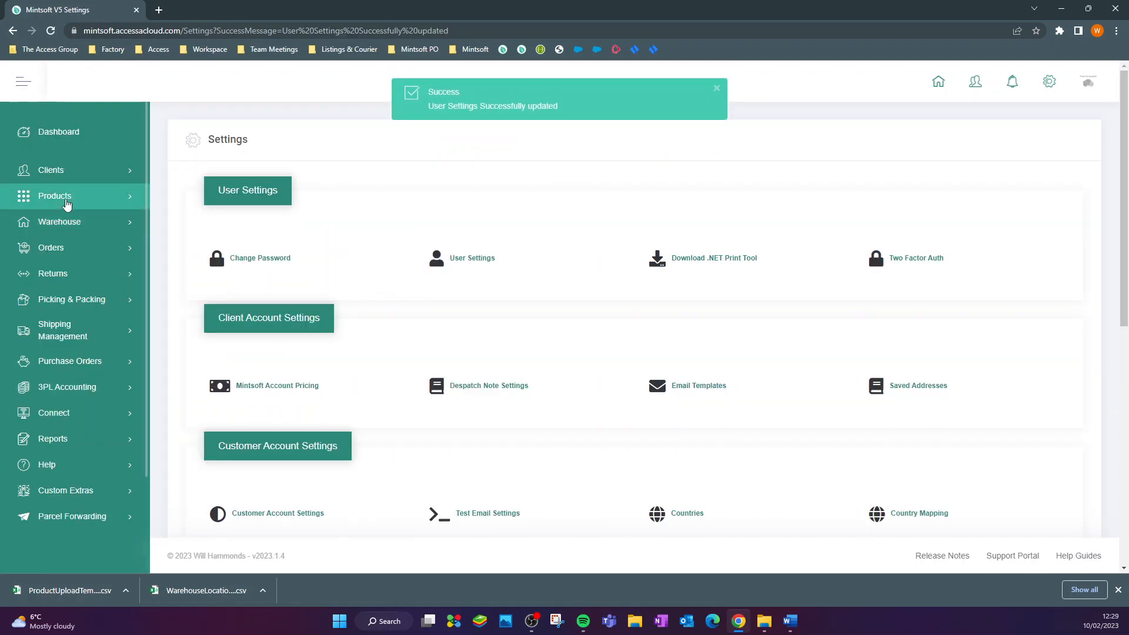
{"action": "left_click", "coordinate": [59, 197]}
{"action": "left_click", "coordinate": [65, 228]}
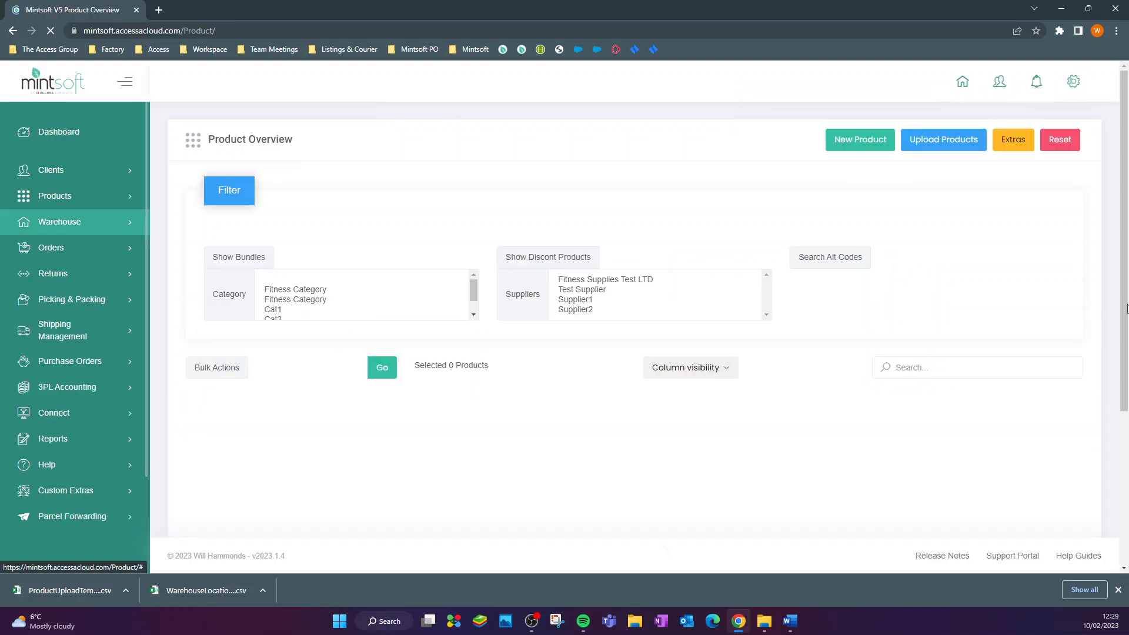
{"action": "left_click_drag", "start_coordinate": [1120, 156], "coordinate": [1118, 238]}
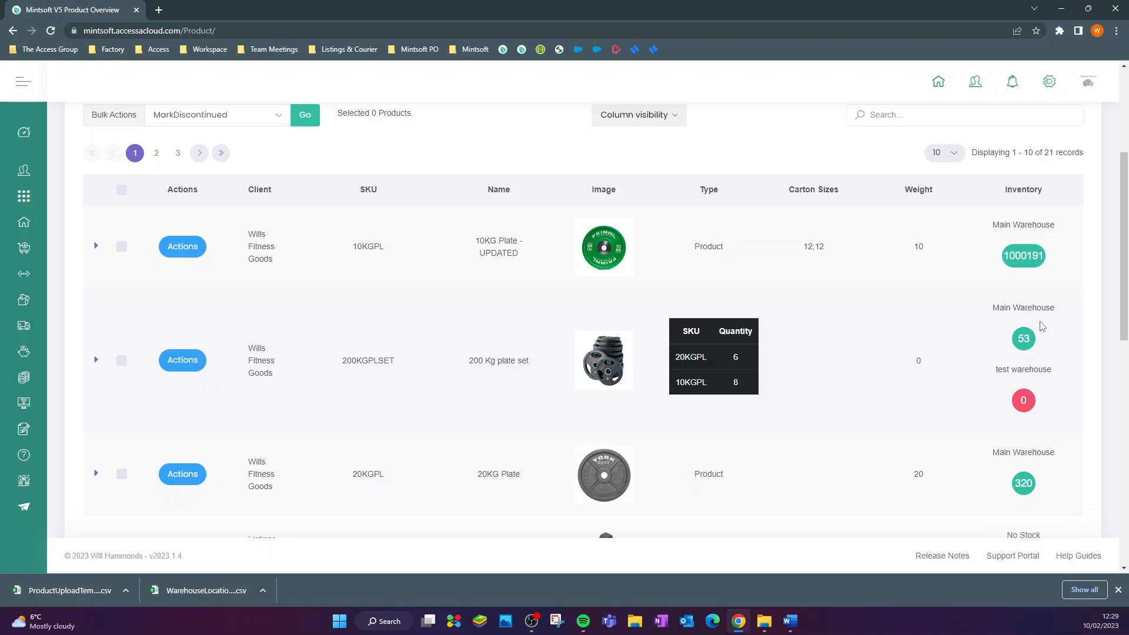
{"action": "left_click_drag", "start_coordinate": [1037, 346], "coordinate": [1011, 350]}
{"action": "left_click_drag", "start_coordinate": [673, 393], "coordinate": [741, 388]}
{"action": "left_click", "coordinate": [803, 392]}
{"action": "double_click", "coordinate": [1023, 339]}
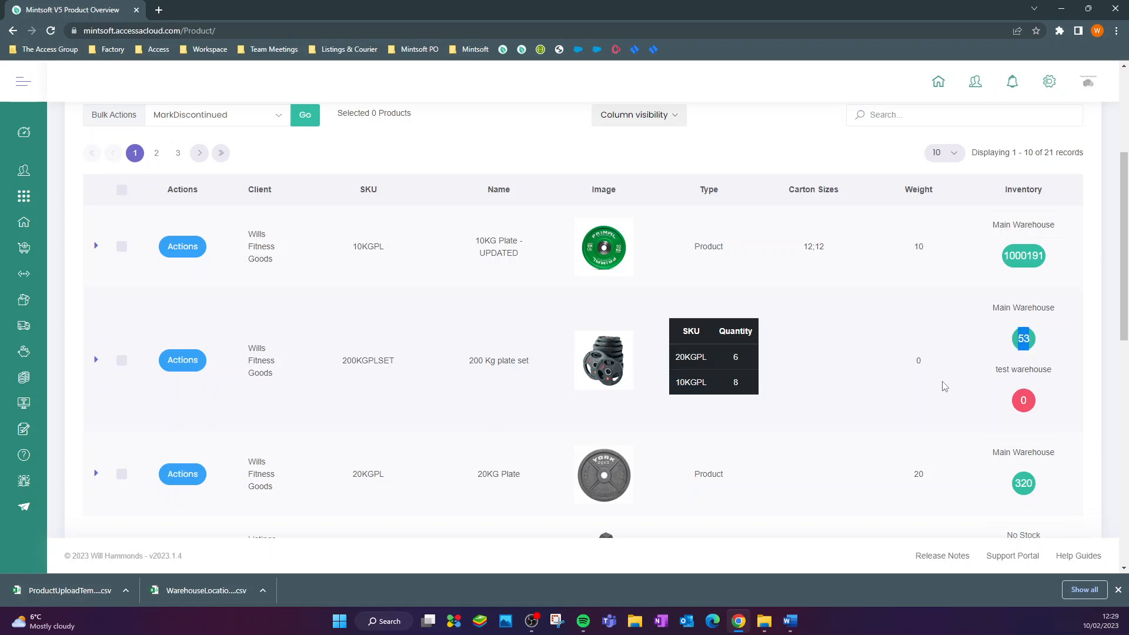